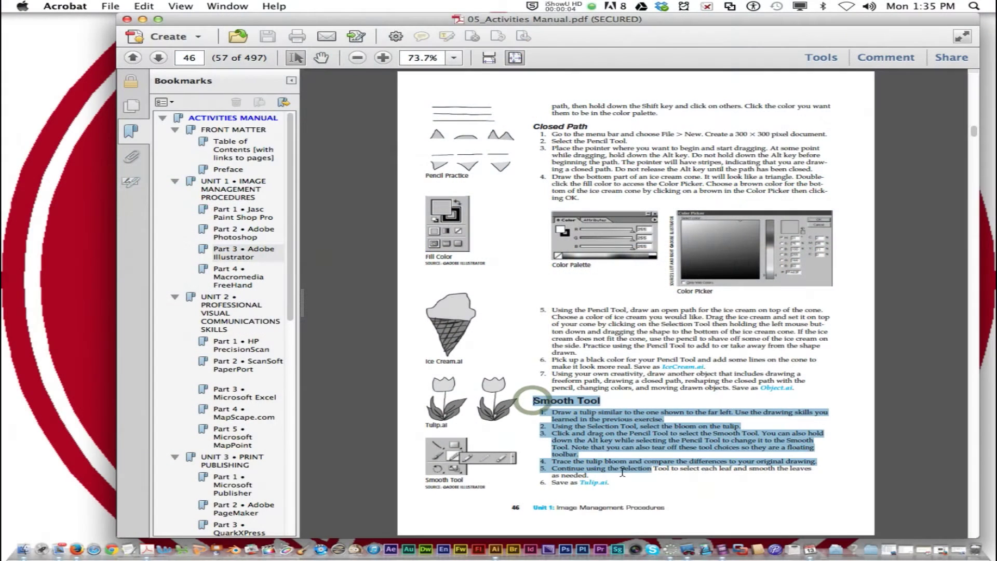
# Review the Smooth Tool tulip steps on page 46 of the manual, then switch to Illustrator
pyautogui.moveTo(620, 478); pyautogui.dragTo(623, 487)
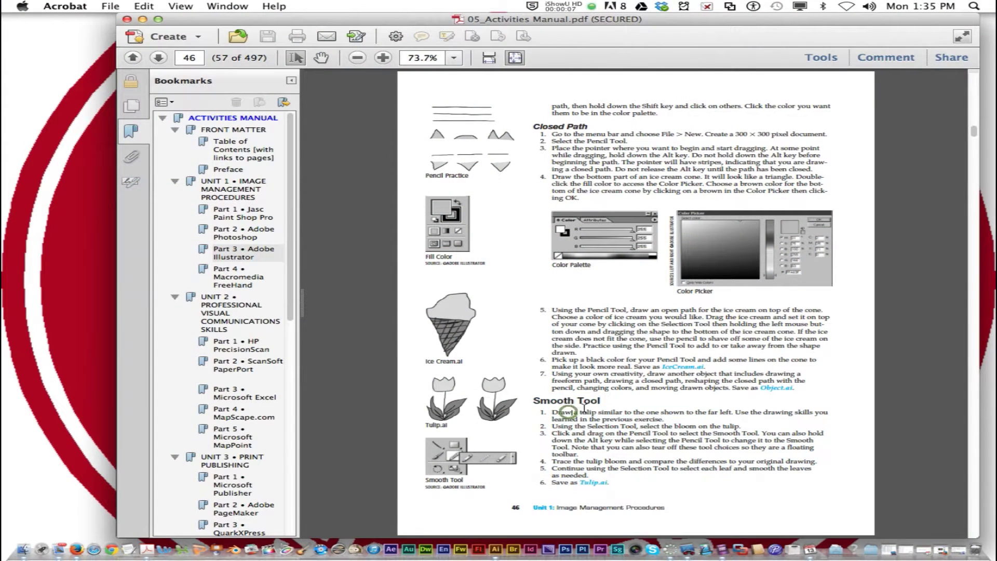
pyautogui.click(568, 407)
pyautogui.click(495, 548)
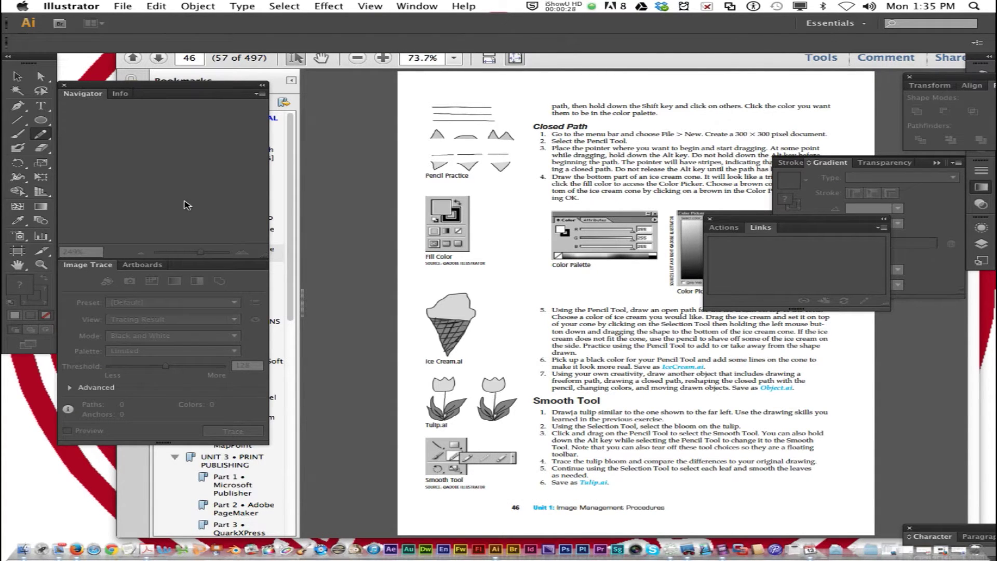
# Create a new 300 × 300 px document named Tulip
pyautogui.click(123, 6)
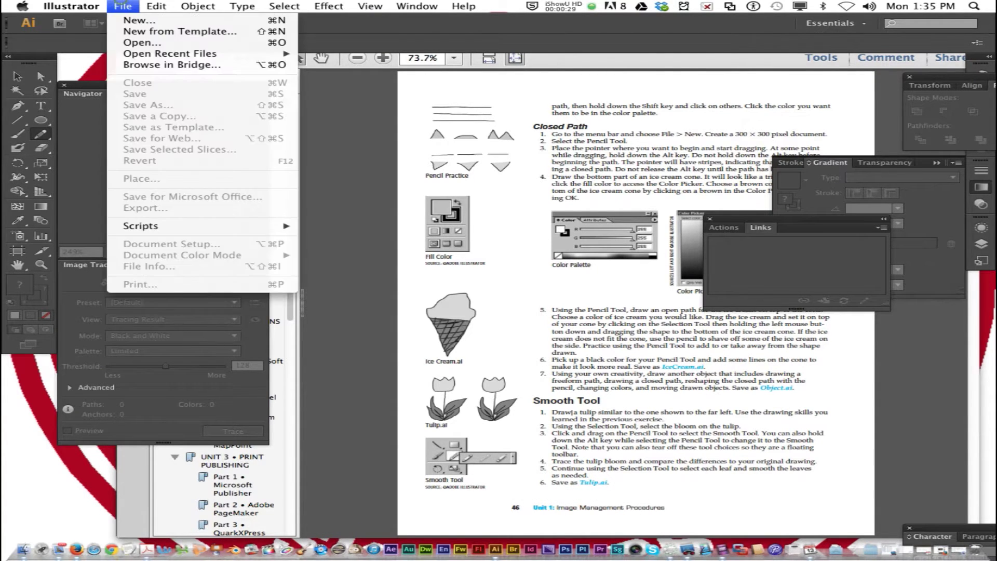
pyautogui.click(140, 15)
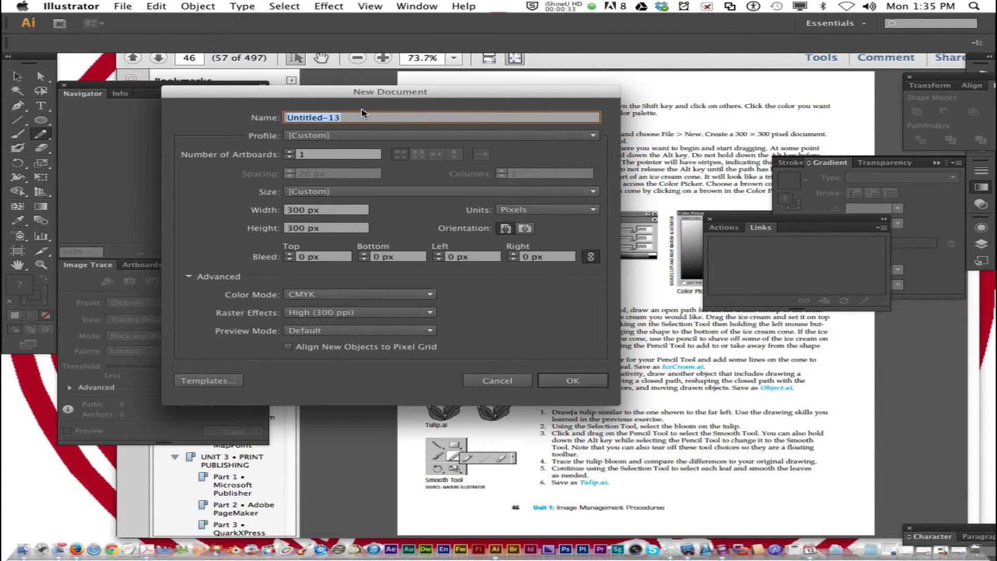
pyautogui.write('Tulip')
pyautogui.press('Return')
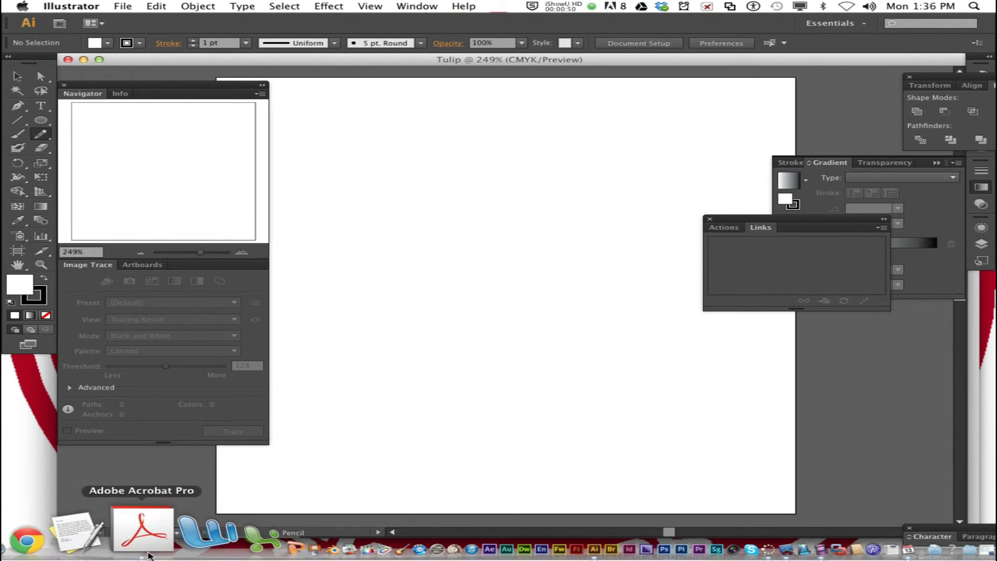
# Draw the closed tulip bloom outline with three pointed petals using the Pencil Tool
pyautogui.click(148, 551)
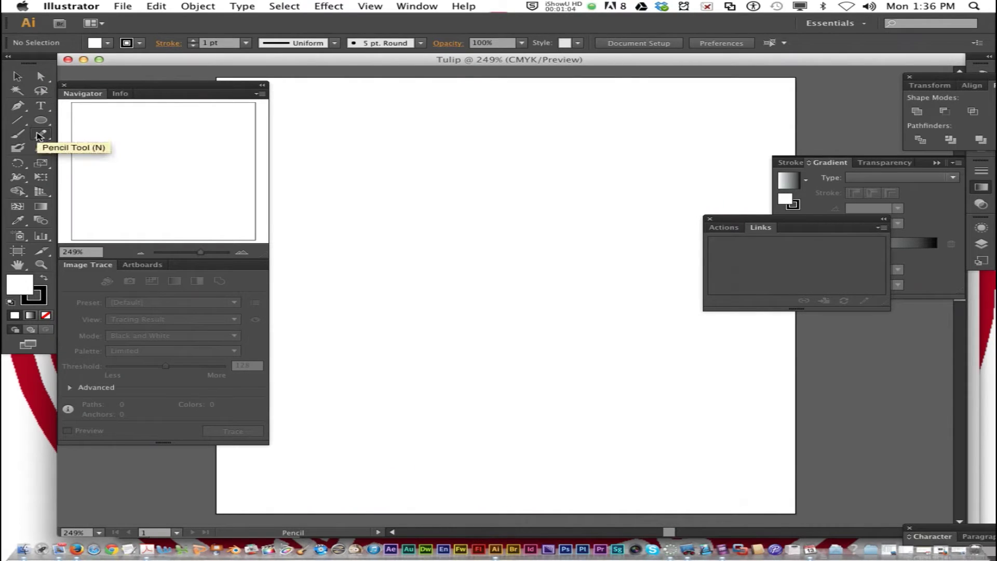
pyautogui.click(38, 135)
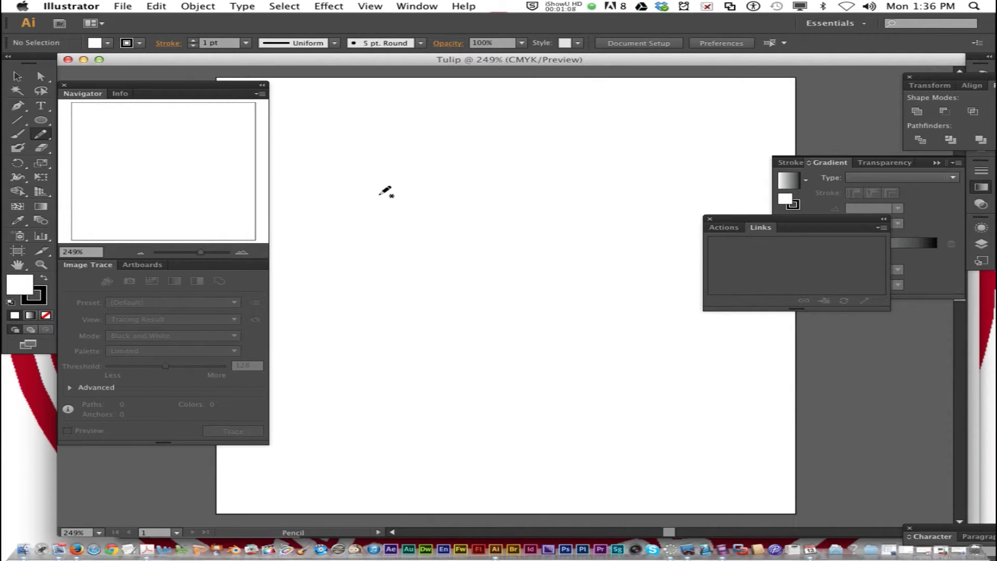
pyautogui.moveTo(378, 195)
pyautogui.mouseDown()
pyautogui.moveTo(399, 235)
pyautogui.moveTo(448, 243)
pyautogui.moveTo(489, 233)
pyautogui.mouseUp()
pyautogui.moveTo(516, 181)
pyautogui.mouseDown()
pyautogui.moveTo(510, 150)
pyautogui.moveTo(477, 191)
pyautogui.moveTo(455, 153)
pyautogui.moveTo(431, 195)
pyautogui.moveTo(407, 144)
pyautogui.moveTo(389, 183)
pyautogui.mouseUp()
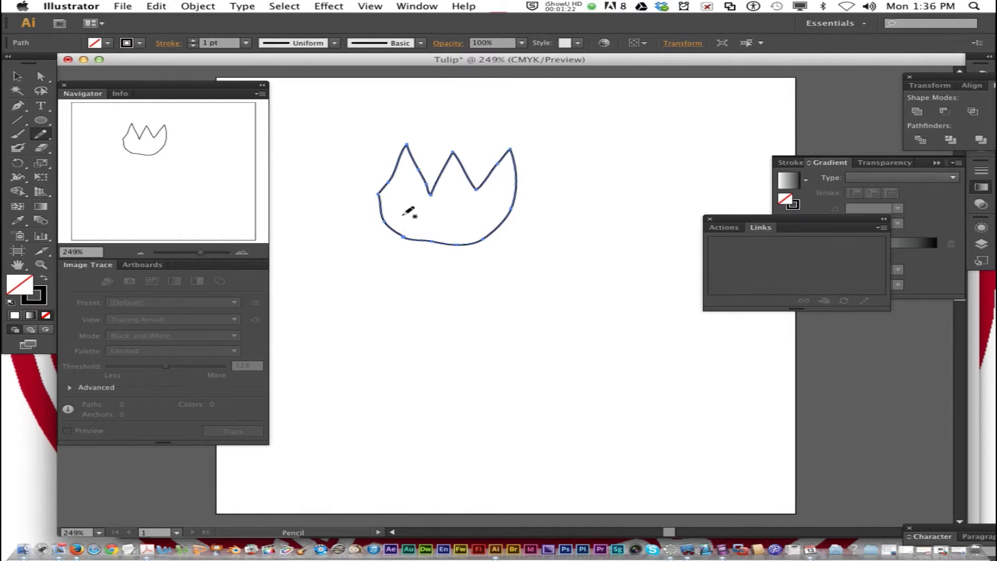
pyautogui.moveTo(377, 210); pyautogui.dragTo(395, 173)
# Deselect the bloom and draw a long wavy stem hanging down from it
pyautogui.press('super')
pyautogui.keyDown('super'); pyautogui.click(587, 232); pyautogui.keyUp('super')
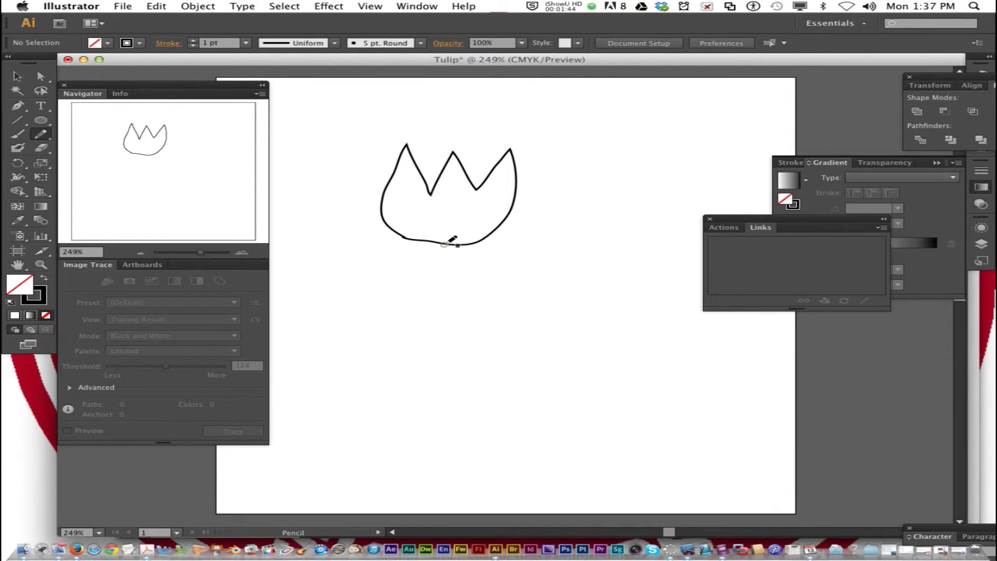
pyautogui.moveTo(443, 244)
pyautogui.mouseDown()
pyautogui.moveTo(437, 370)
pyautogui.moveTo(459, 417)
pyautogui.mouseUp()
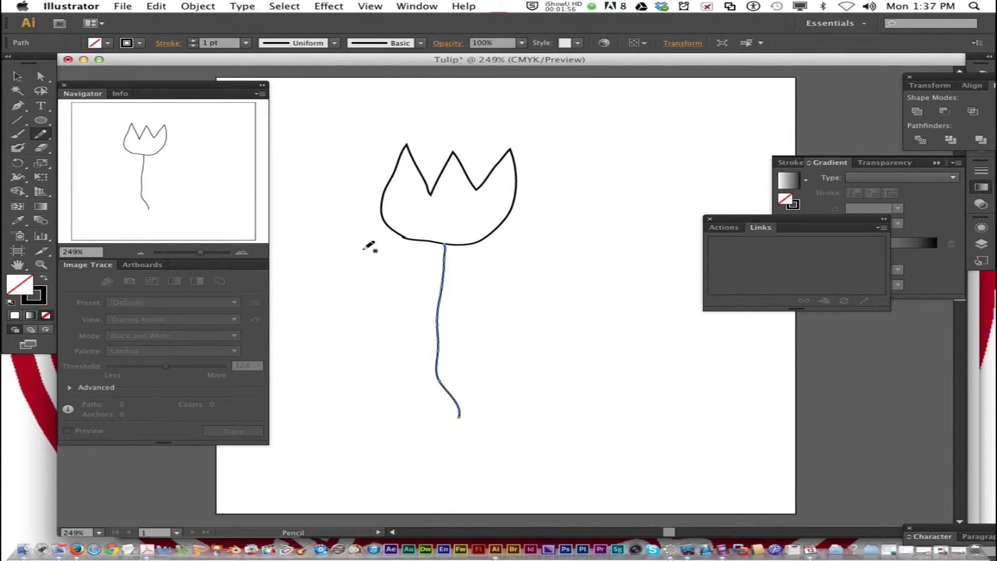
# Smooth the stem from top to bottom, including the kink in its lower part
pyautogui.click(45, 136)
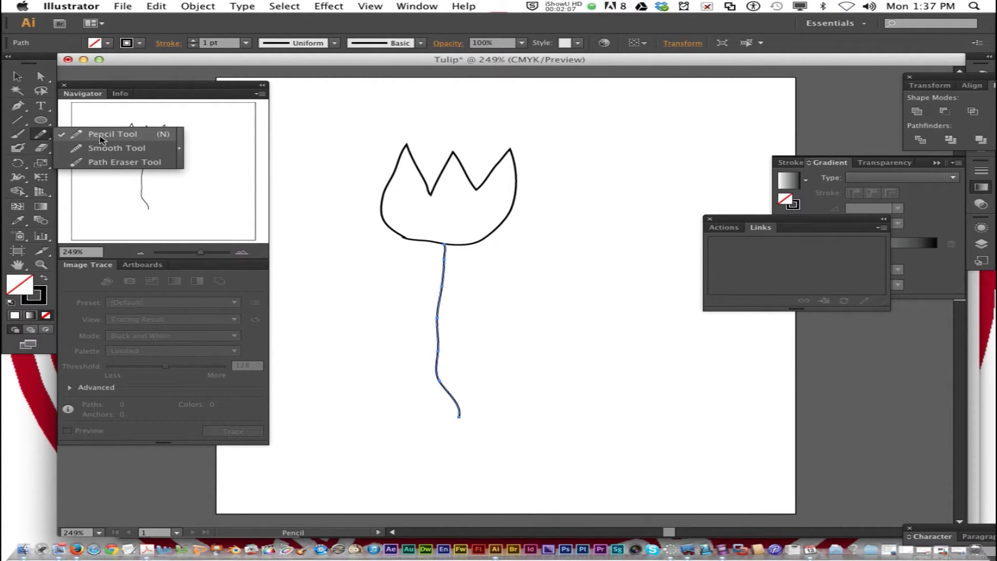
pyautogui.click(115, 148)
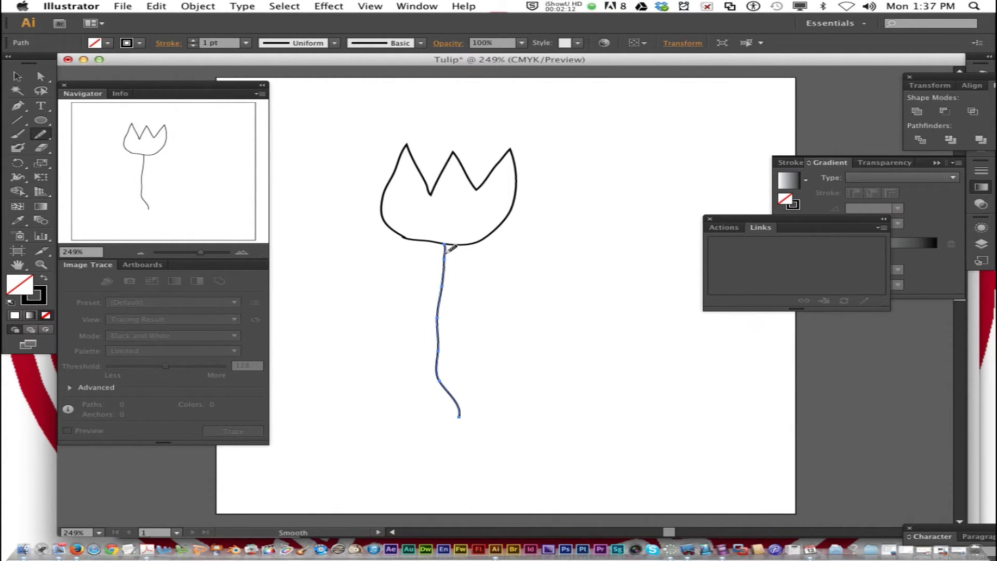
pyautogui.moveTo(447, 249)
pyautogui.mouseDown()
pyautogui.moveTo(440, 366)
pyautogui.moveTo(459, 416)
pyautogui.mouseUp()
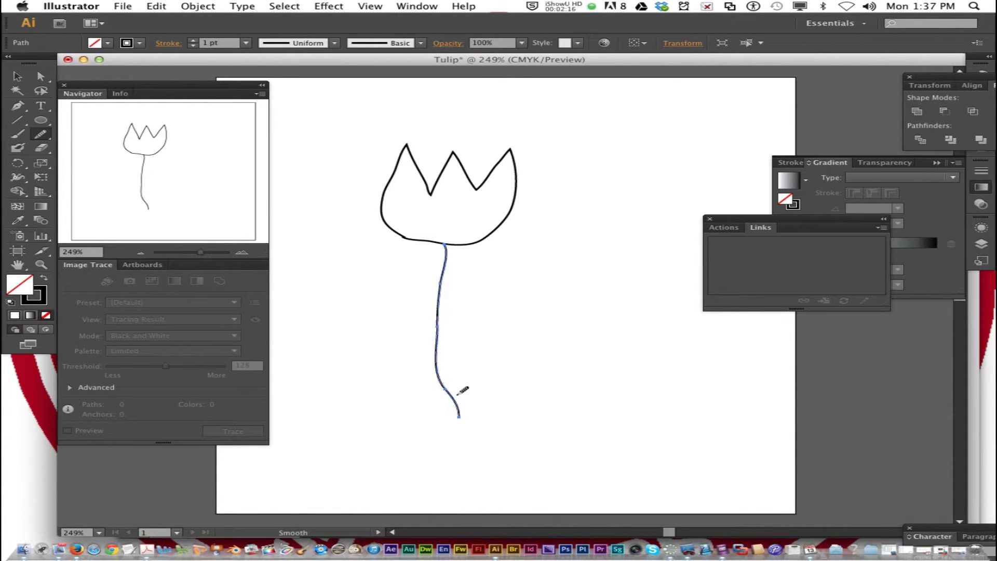
pyautogui.moveTo(452, 379); pyautogui.dragTo(445, 394)
pyautogui.moveTo(448, 283)
pyautogui.mouseDown()
pyautogui.moveTo(449, 383)
pyautogui.moveTo(473, 440)
pyautogui.mouseUp()
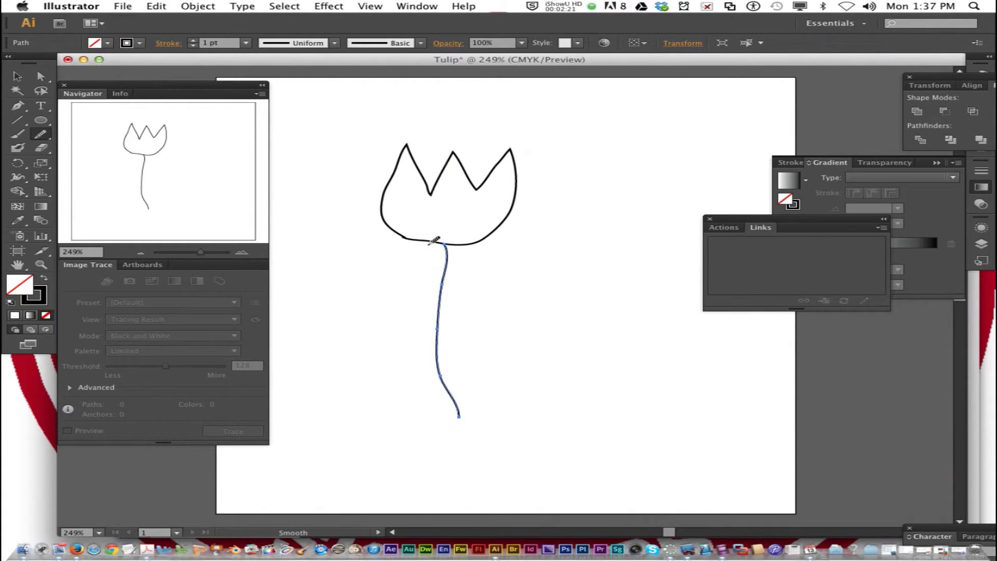
# Smooth the bloom's lower curve, left side and left petal tip, then deselect it
pyautogui.press('v')
pyautogui.keyDown('super'); pyautogui.click(414, 240); pyautogui.keyUp('super')
pyautogui.moveTo(413, 241)
pyautogui.mouseDown()
pyautogui.moveTo(440, 239)
pyautogui.moveTo(385, 213)
pyautogui.moveTo(399, 231)
pyautogui.moveTo(442, 247)
pyautogui.moveTo(507, 225)
pyautogui.moveTo(518, 181)
pyautogui.moveTo(498, 165)
pyautogui.moveTo(484, 181)
pyautogui.moveTo(471, 176)
pyautogui.moveTo(465, 150)
pyautogui.mouseUp()
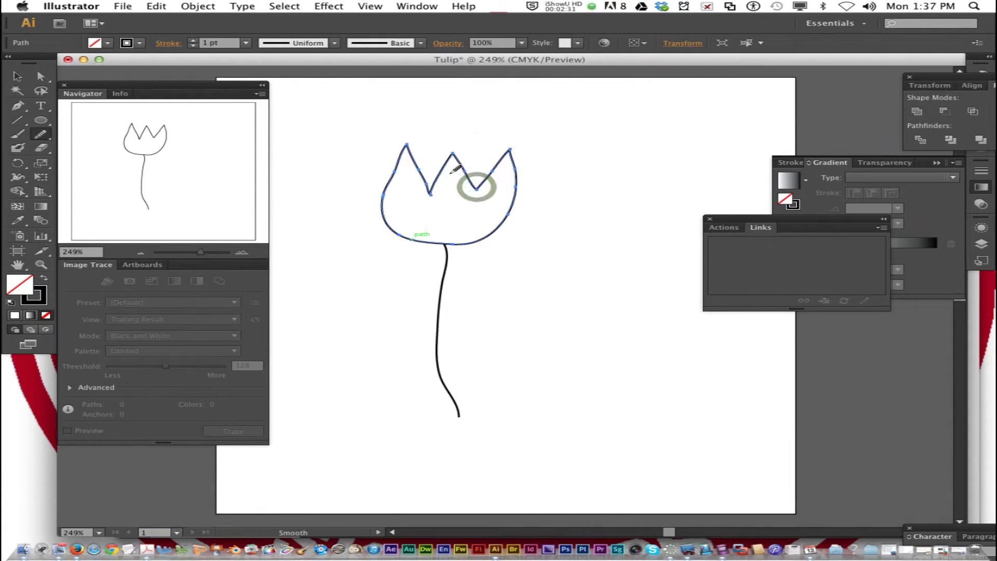
pyautogui.moveTo(428, 191)
pyautogui.mouseDown()
pyautogui.moveTo(416, 148)
pyautogui.moveTo(406, 150)
pyautogui.mouseUp()
pyautogui.click(405, 147)
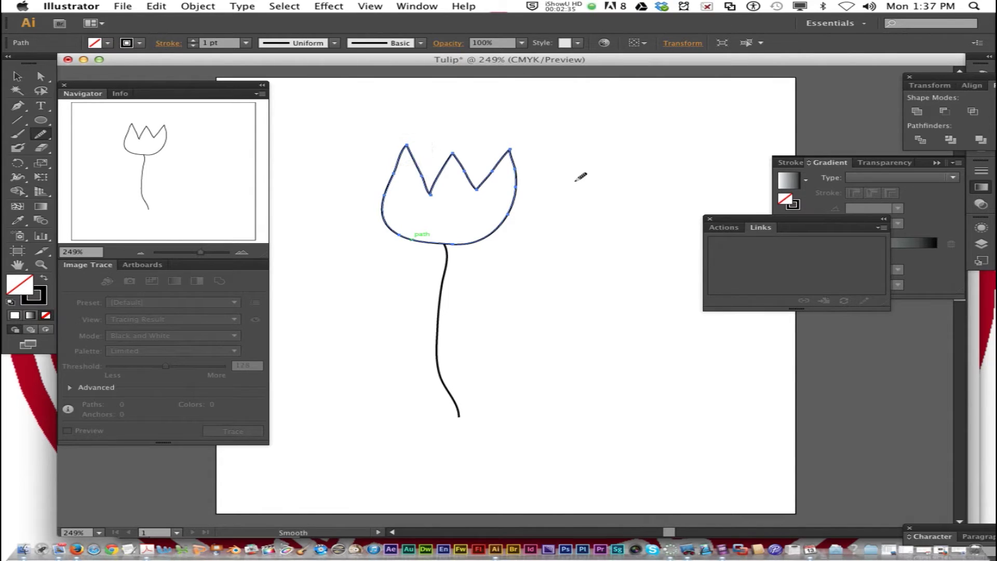
pyautogui.press('shift+super+a')
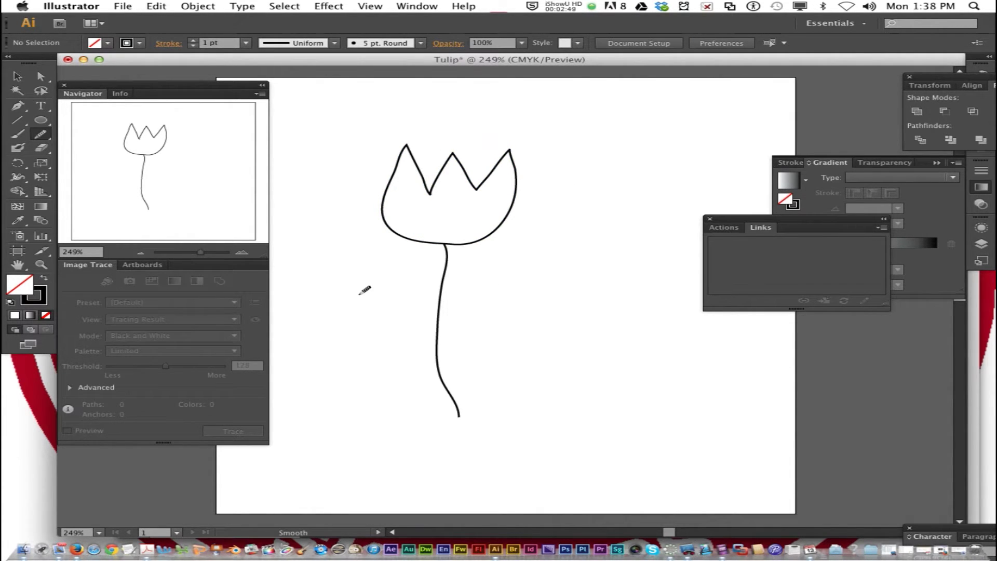
pyautogui.click(39, 136)
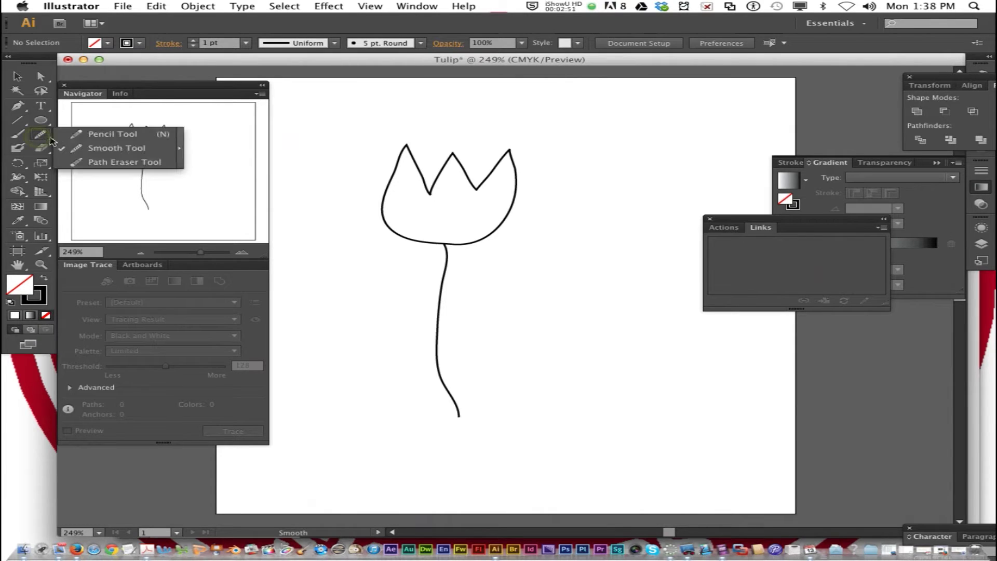
# Draw a closed leaf reaching up-right from the stem, retrying its lower edge
pyautogui.click(112, 134)
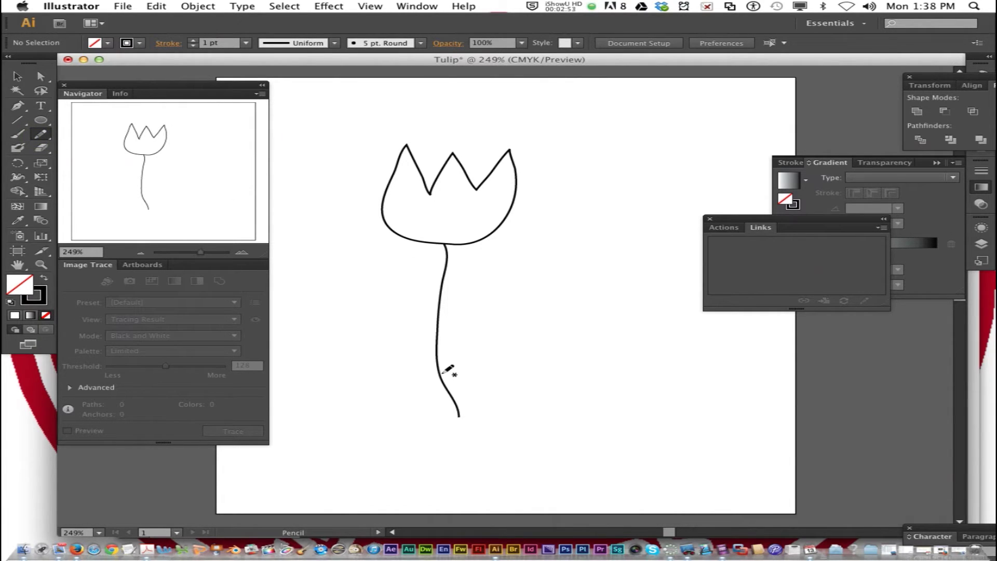
pyautogui.moveTo(439, 373)
pyautogui.mouseDown()
pyautogui.moveTo(499, 374)
pyautogui.moveTo(540, 350)
pyautogui.moveTo(556, 319)
pyautogui.mouseUp()
pyautogui.moveTo(488, 355); pyautogui.dragTo(493, 350)
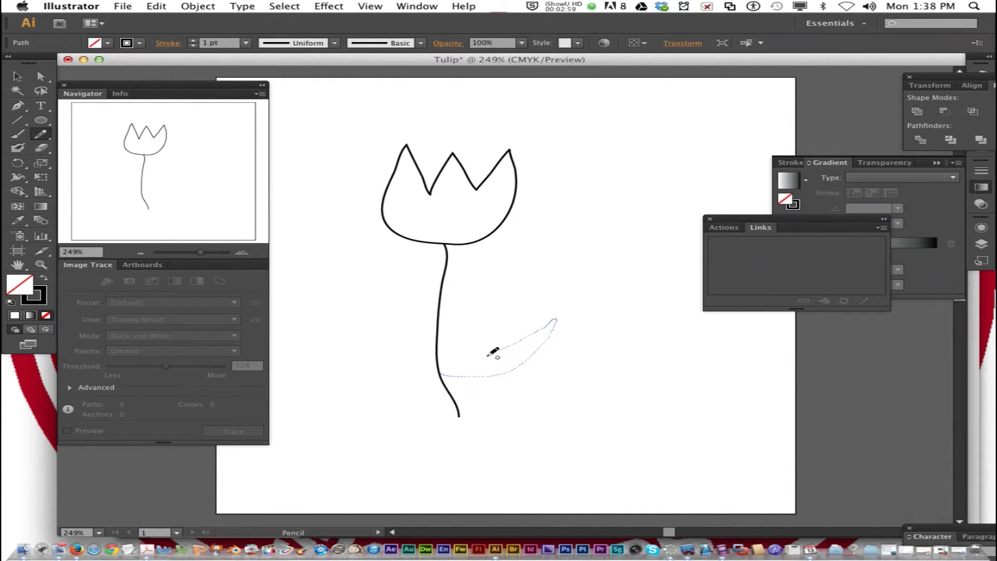
pyautogui.moveTo(443, 370)
pyautogui.mouseDown()
pyautogui.moveTo(505, 355)
pyautogui.moveTo(557, 319)
pyautogui.mouseUp()
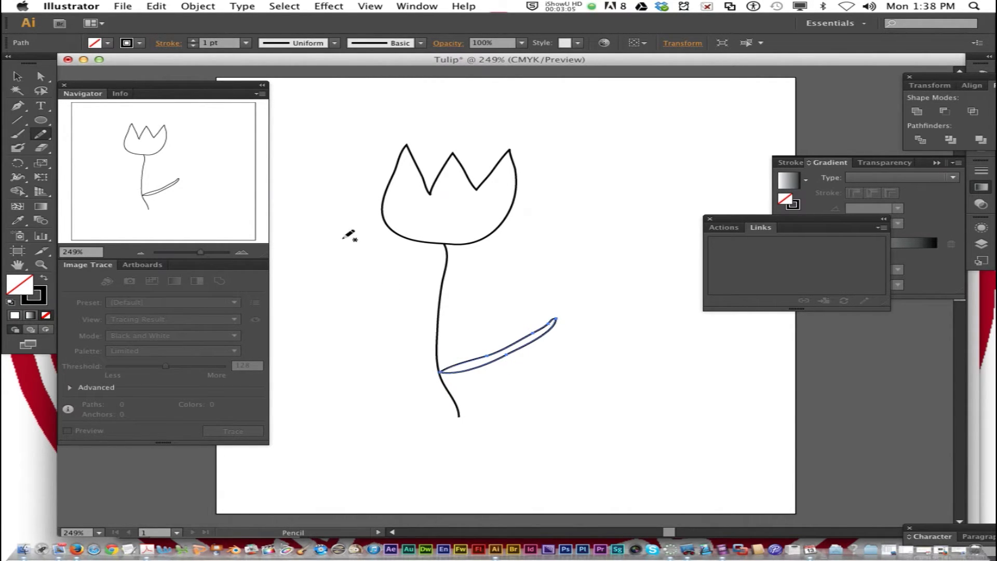
pyautogui.press('super+z')
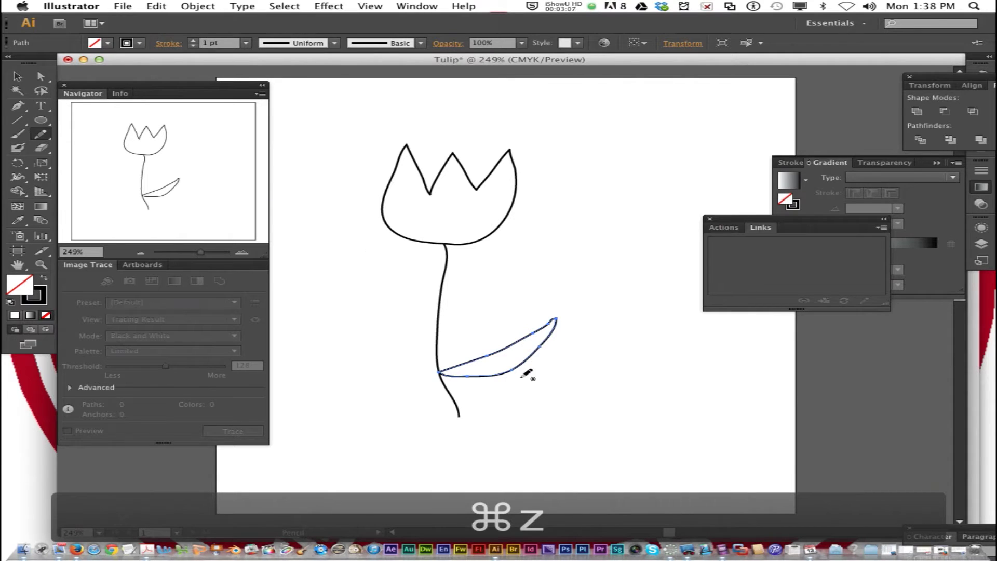
pyautogui.keyDown('super'); pyautogui.click(572, 376); pyautogui.keyUp('super')
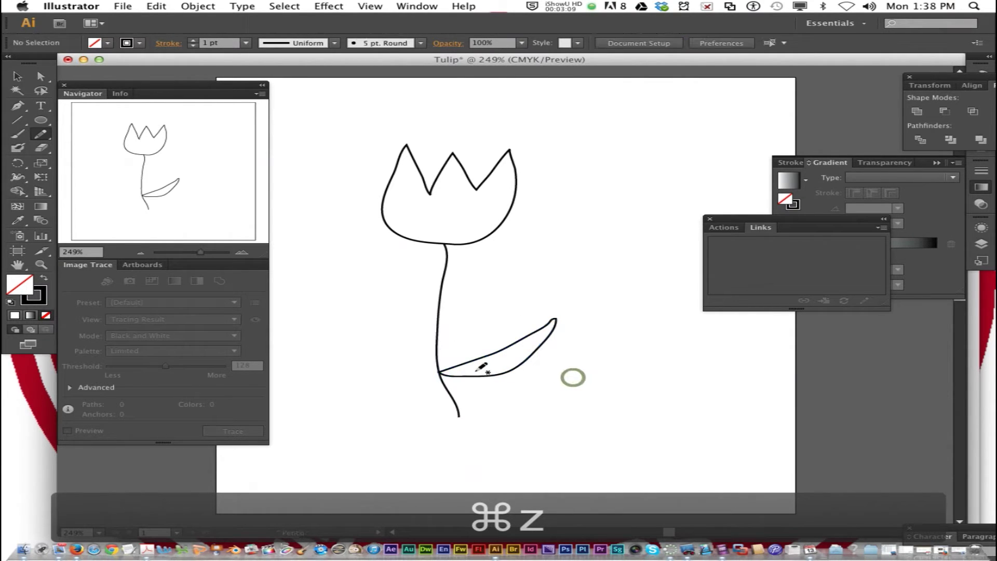
pyautogui.moveTo(438, 371)
pyautogui.mouseDown()
pyautogui.moveTo(514, 351)
pyautogui.moveTo(555, 319)
pyautogui.mouseUp()
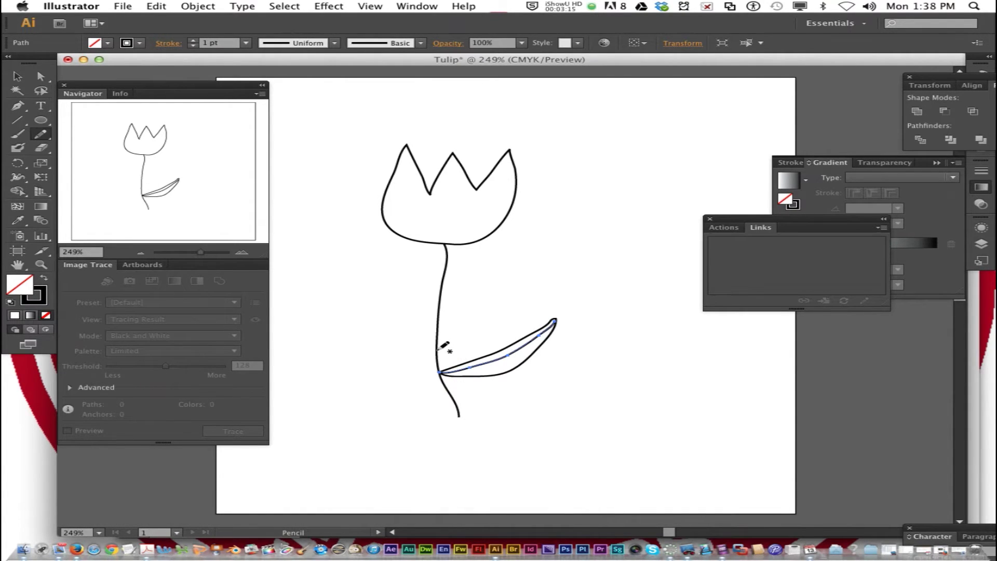
# Draw a second leaf reaching up-left from the stem and smooth its lower edge
pyautogui.moveTo(437, 350)
pyautogui.mouseDown()
pyautogui.moveTo(402, 357)
pyautogui.moveTo(364, 346)
pyautogui.moveTo(340, 291)
pyautogui.mouseUp()
pyautogui.moveTo(351, 293)
pyautogui.mouseDown()
pyautogui.moveTo(342, 293)
pyautogui.moveTo(389, 329)
pyautogui.moveTo(435, 345)
pyautogui.mouseUp()
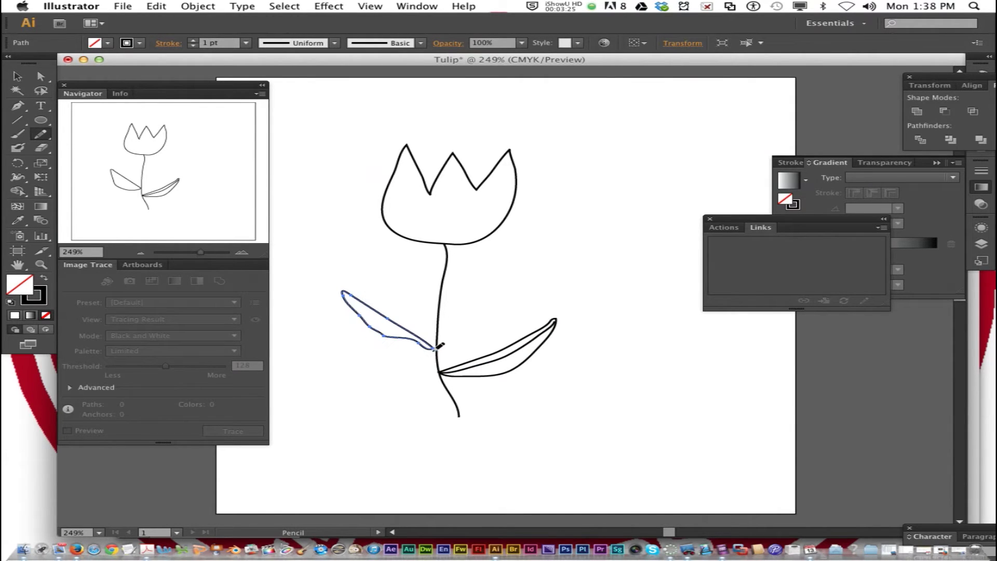
pyautogui.press('super+z')
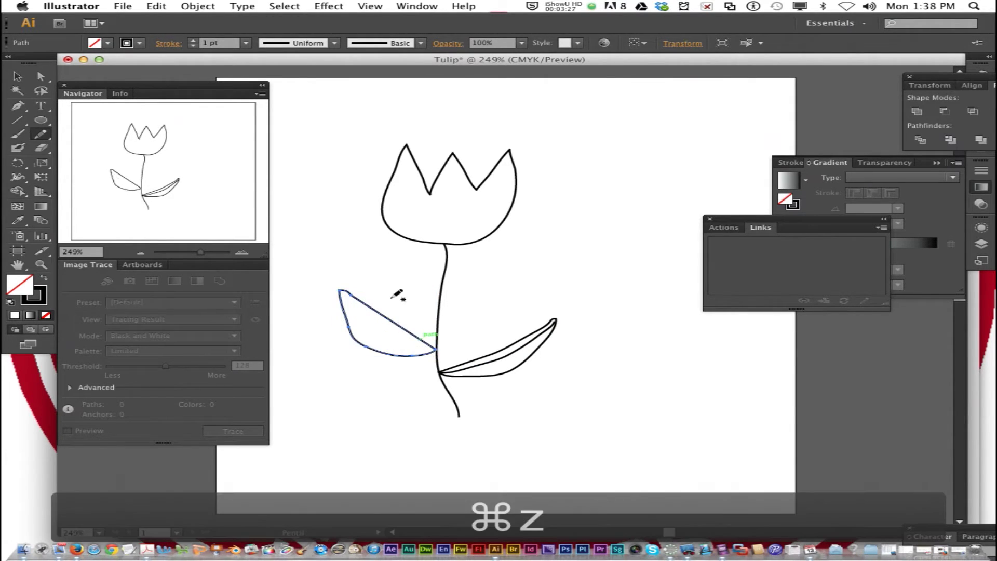
pyautogui.keyDown('super'); pyautogui.click(393, 267); pyautogui.keyUp('super')
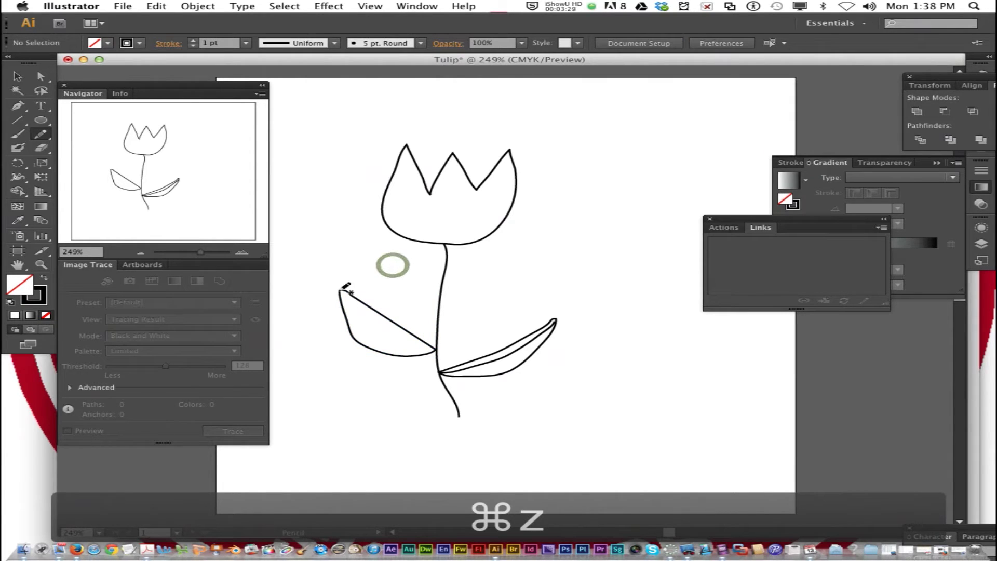
pyautogui.moveTo(338, 293)
pyautogui.mouseDown()
pyautogui.moveTo(375, 333)
pyautogui.moveTo(436, 347)
pyautogui.mouseUp()
pyautogui.moveTo(50, 136); pyautogui.dragTo(88, 147)
pyautogui.moveTo(349, 302)
pyautogui.mouseDown()
pyautogui.moveTo(374, 335)
pyautogui.moveTo(426, 342)
pyautogui.mouseUp()
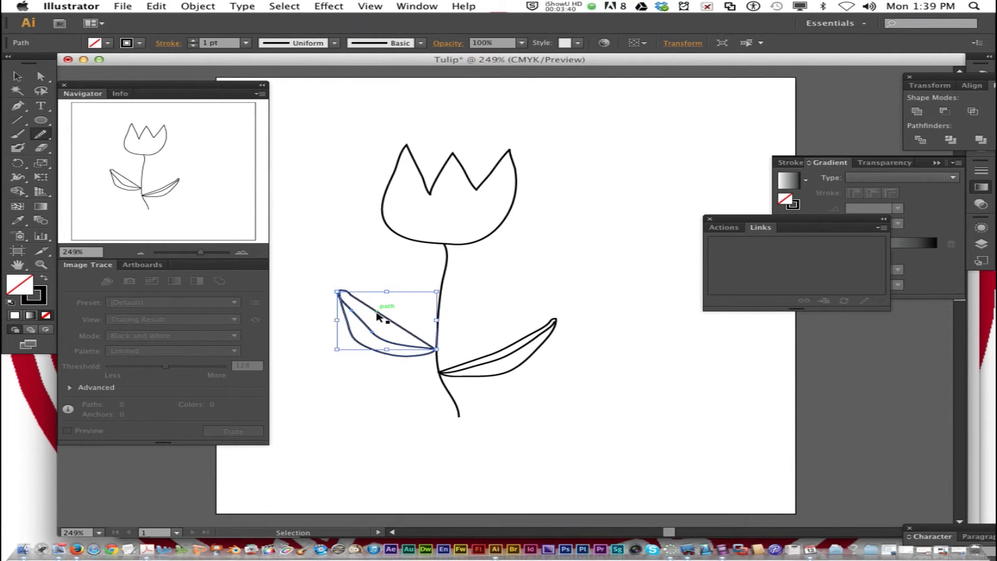
# Smooth the left leaf's upper edge and the right leaf's lower edge
pyautogui.moveTo(361, 300)
pyautogui.mouseDown()
pyautogui.moveTo(427, 353)
pyautogui.moveTo(378, 354)
pyautogui.moveTo(340, 313)
pyautogui.moveTo(356, 322)
pyautogui.moveTo(346, 288)
pyautogui.moveTo(439, 347)
pyautogui.mouseUp()
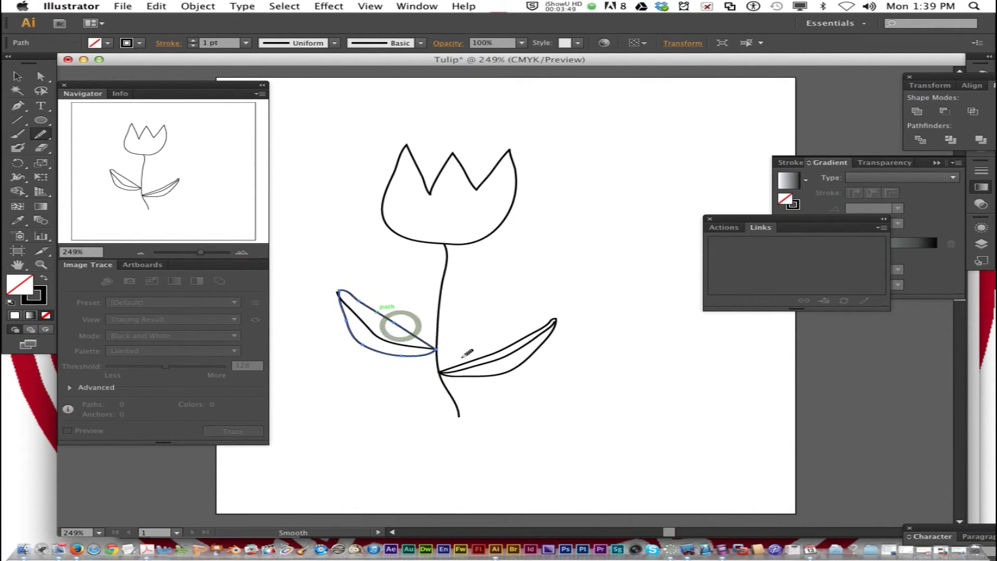
pyautogui.keyDown('ctrl'); pyautogui.click(492, 376); pyautogui.keyUp('ctrl')
pyautogui.moveTo(489, 377)
pyautogui.mouseDown()
pyautogui.moveTo(466, 365)
pyautogui.moveTo(446, 371)
pyautogui.moveTo(536, 353)
pyautogui.moveTo(559, 327)
pyautogui.moveTo(484, 351)
pyautogui.moveTo(568, 318)
pyautogui.moveTo(499, 351)
pyautogui.moveTo(507, 358)
pyautogui.moveTo(540, 337)
pyautogui.mouseUp()
pyautogui.press('ctrl')
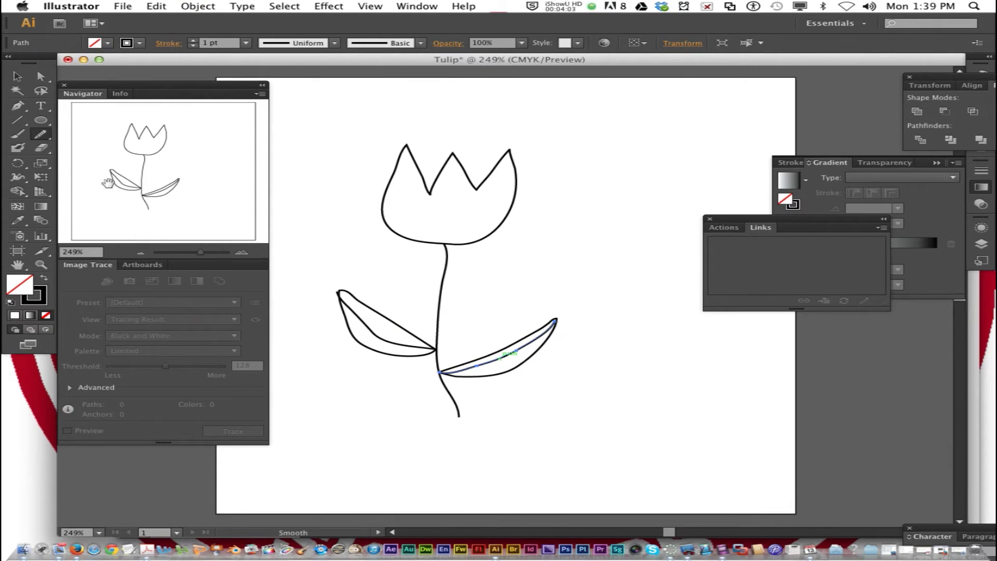
pyautogui.press('ctrl')
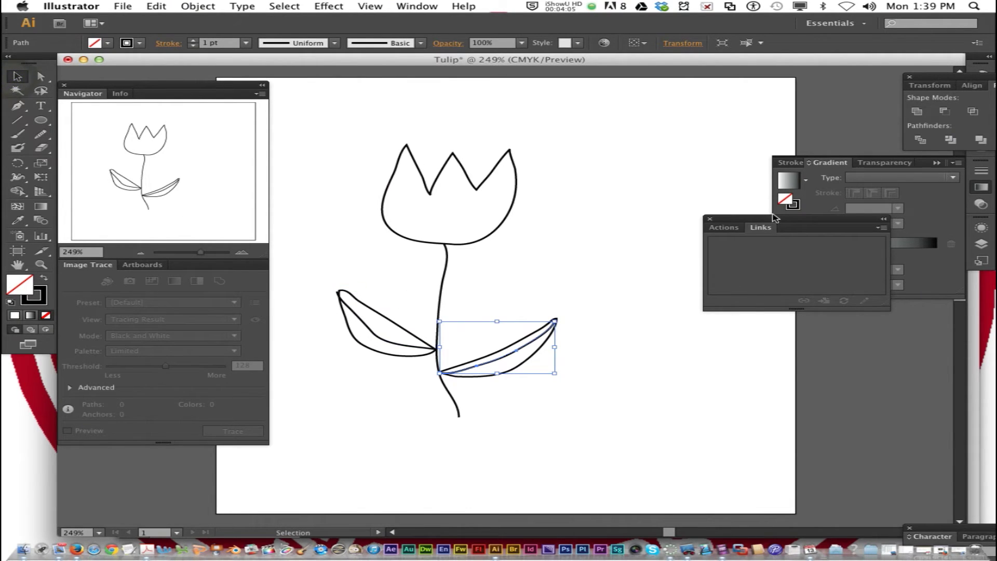
# Fill the right and left leaves with the CMYK Green swatch
pyautogui.click(107, 43)
pyautogui.click(78, 63)
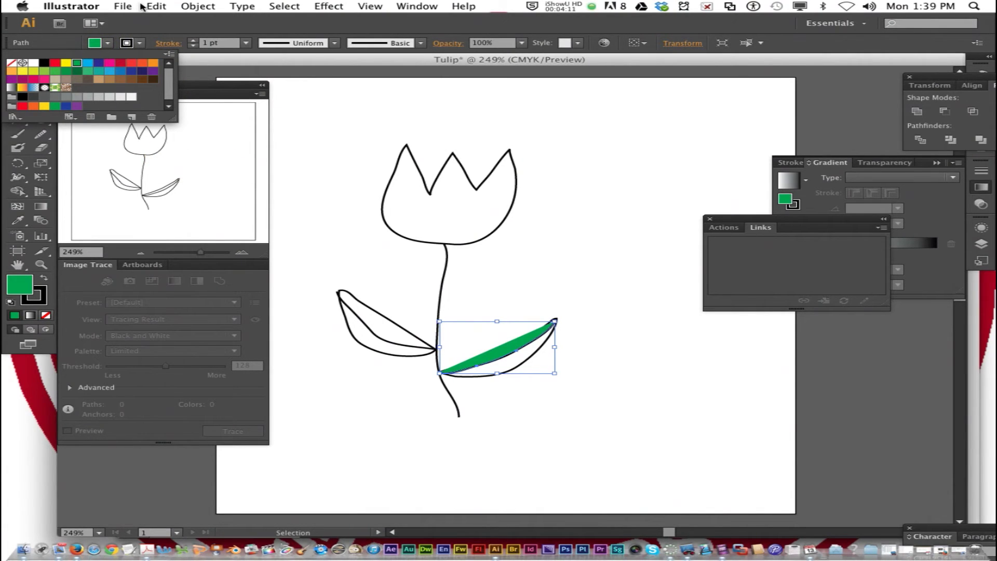
pyautogui.press('super+z')
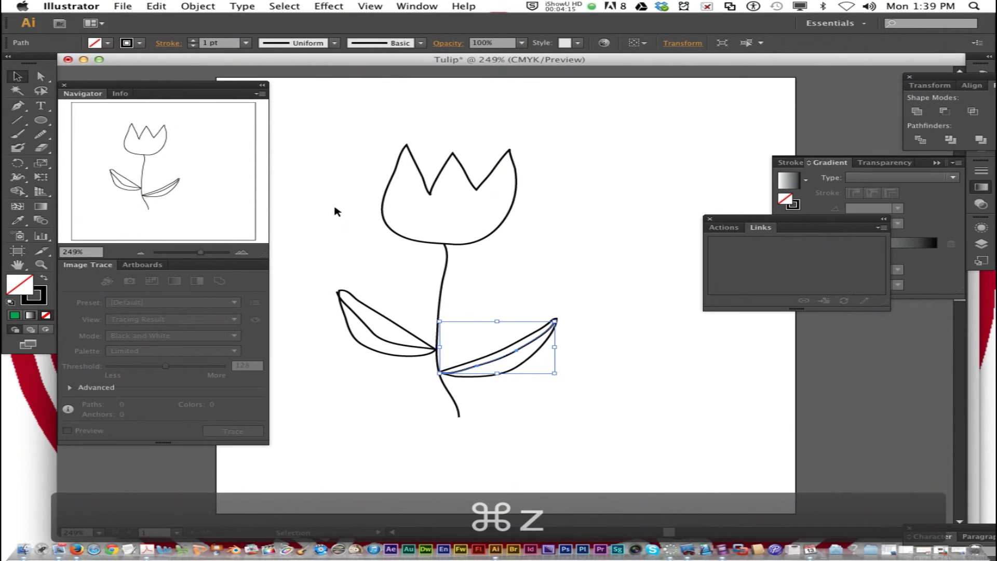
pyautogui.click(482, 377)
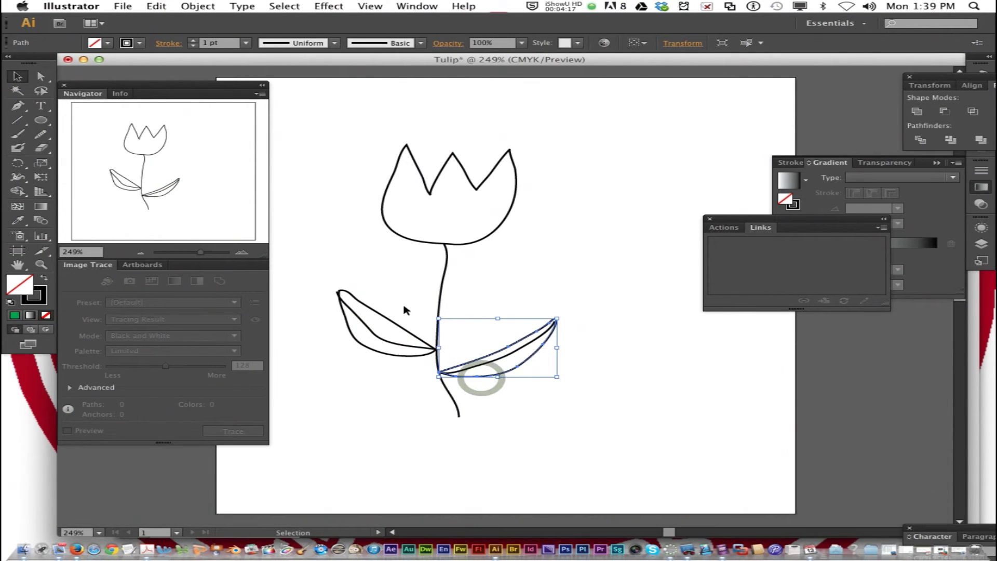
pyautogui.click(95, 44)
pyautogui.click(77, 63)
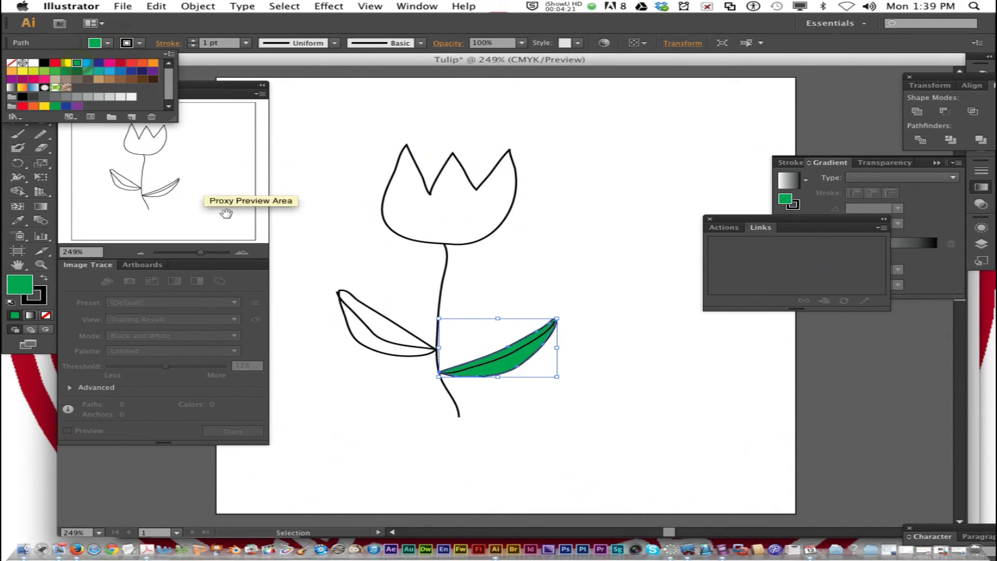
pyautogui.click(335, 274)
pyautogui.click(356, 299)
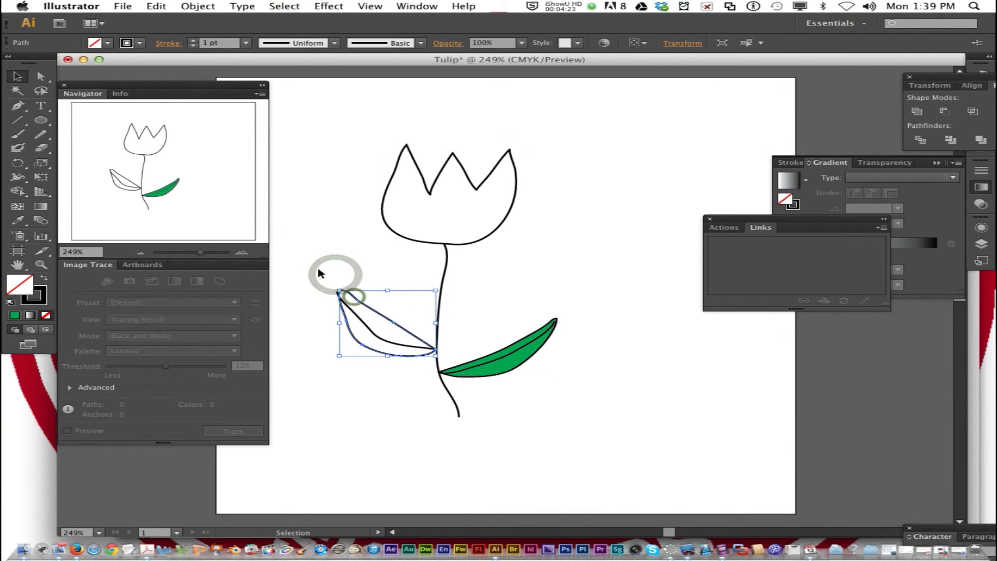
pyautogui.click(102, 41)
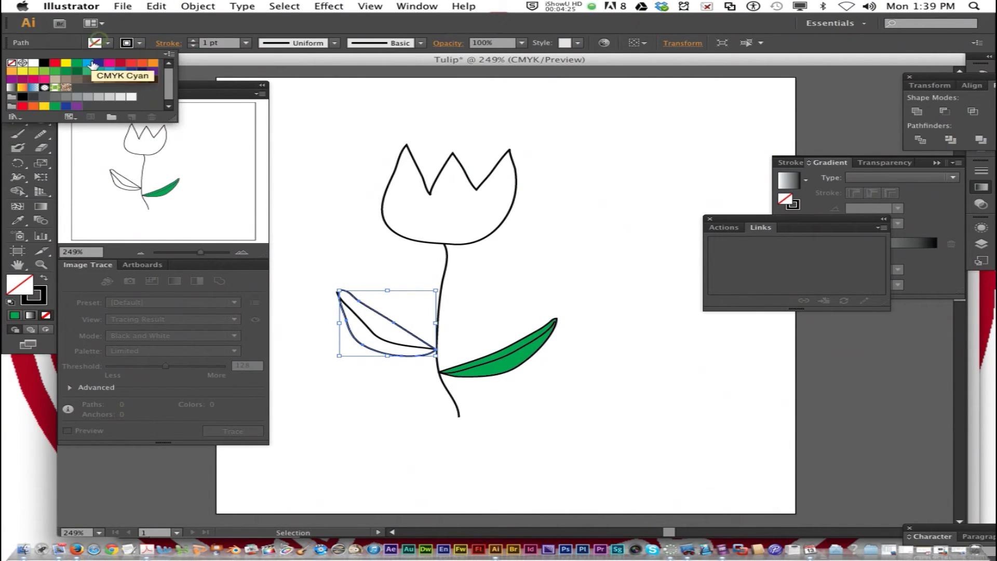
pyautogui.click(76, 63)
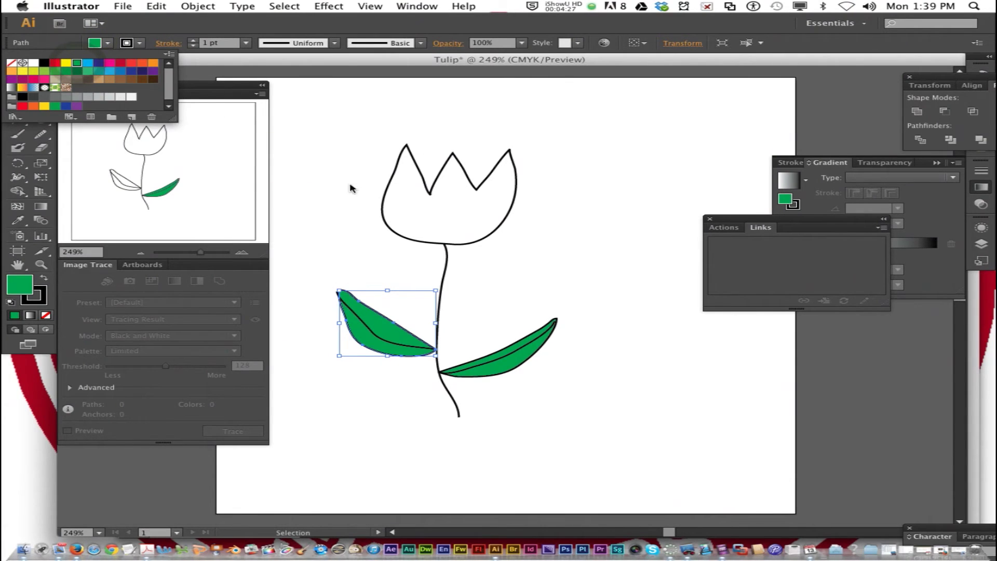
pyautogui.click(370, 188)
# Fill the tulip head with the CMYK Yellow swatch
pyautogui.click(383, 193)
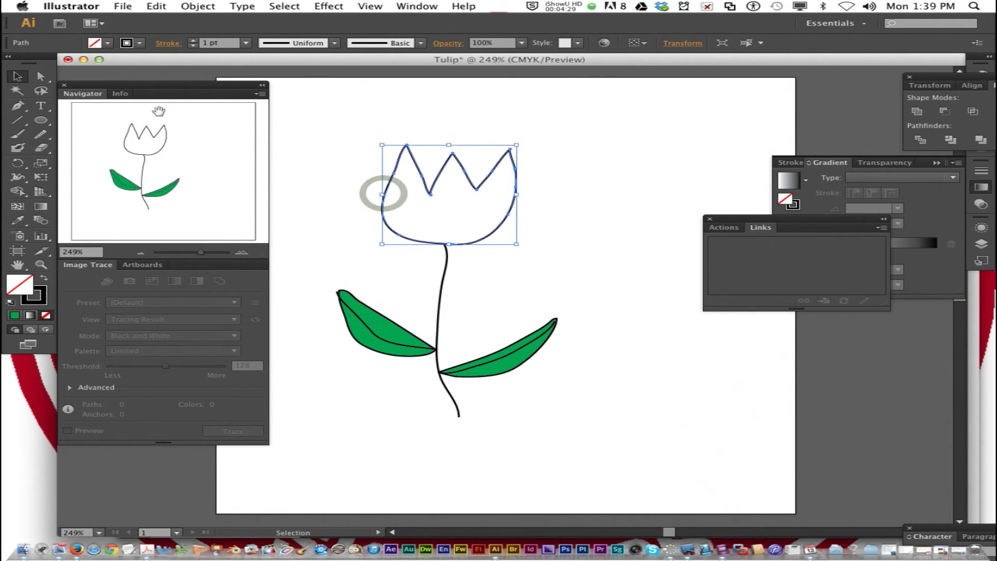
pyautogui.click(106, 43)
pyautogui.click(66, 64)
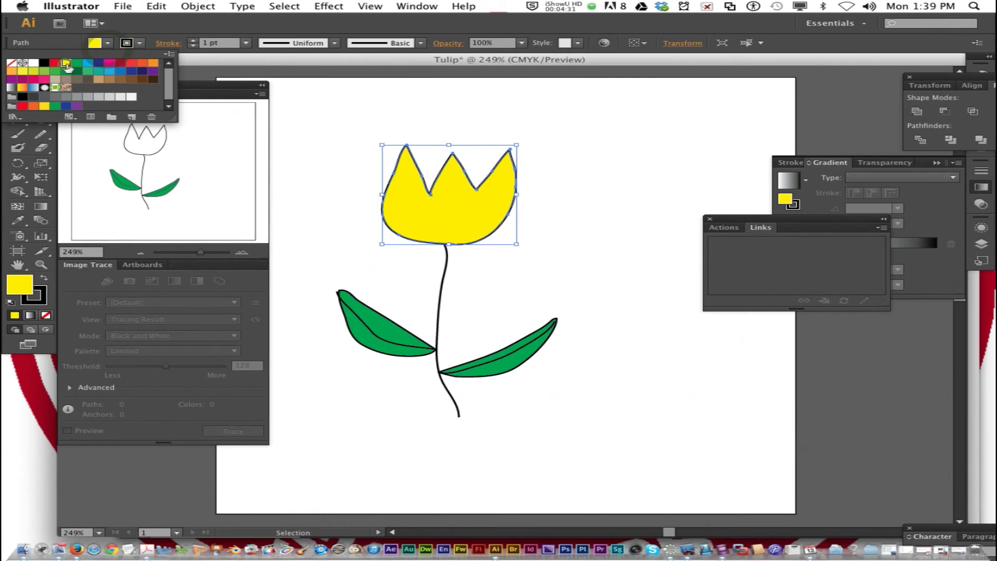
pyautogui.click(589, 212)
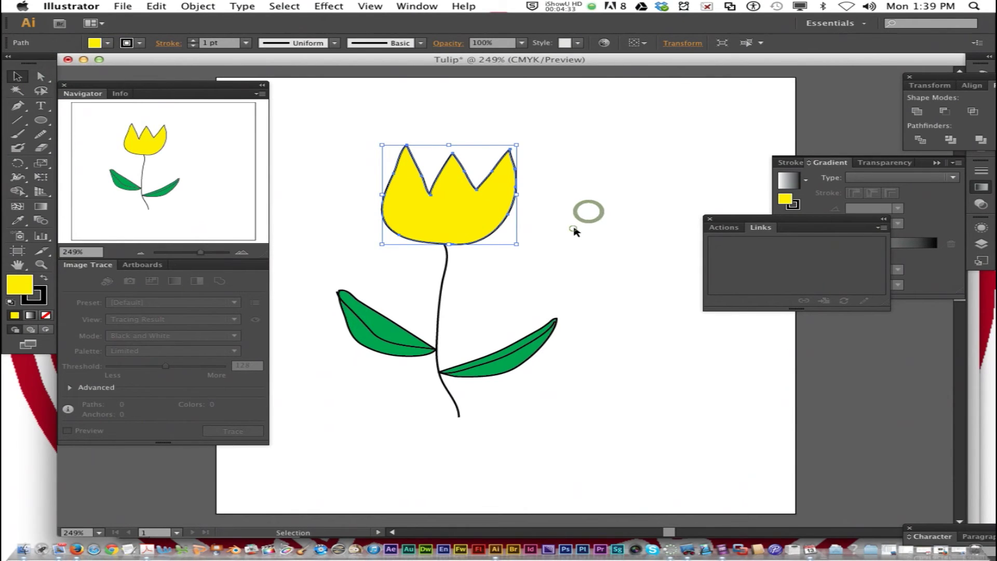
pyautogui.click(571, 225)
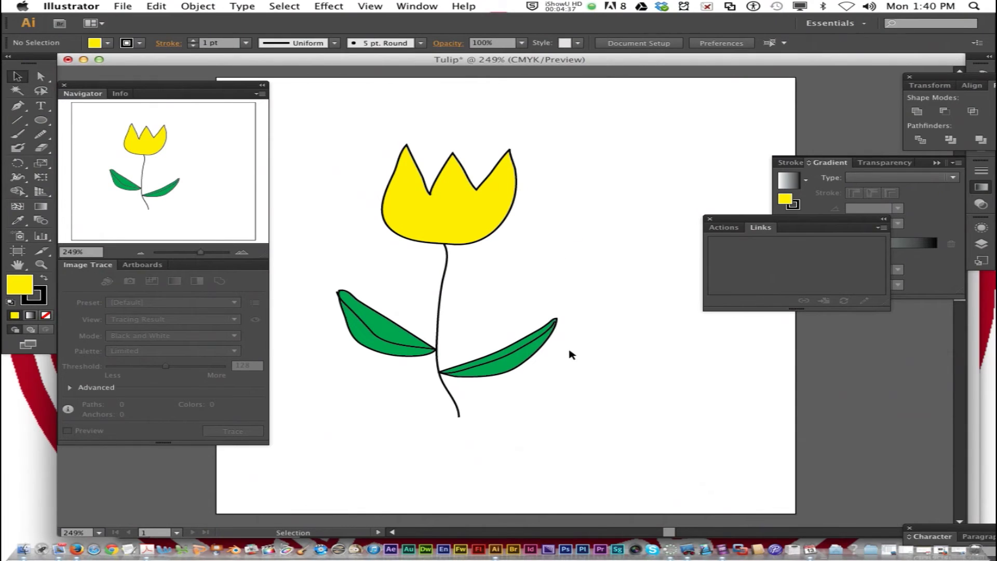
pyautogui.click(521, 366)
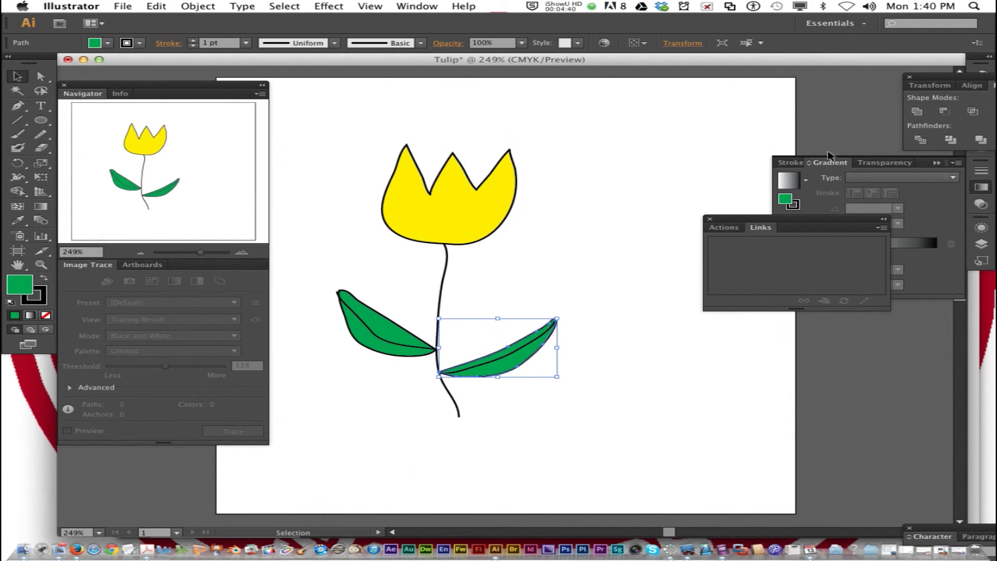
# Give the right leaf a linear gradient from white to dark green
pyautogui.click(820, 166)
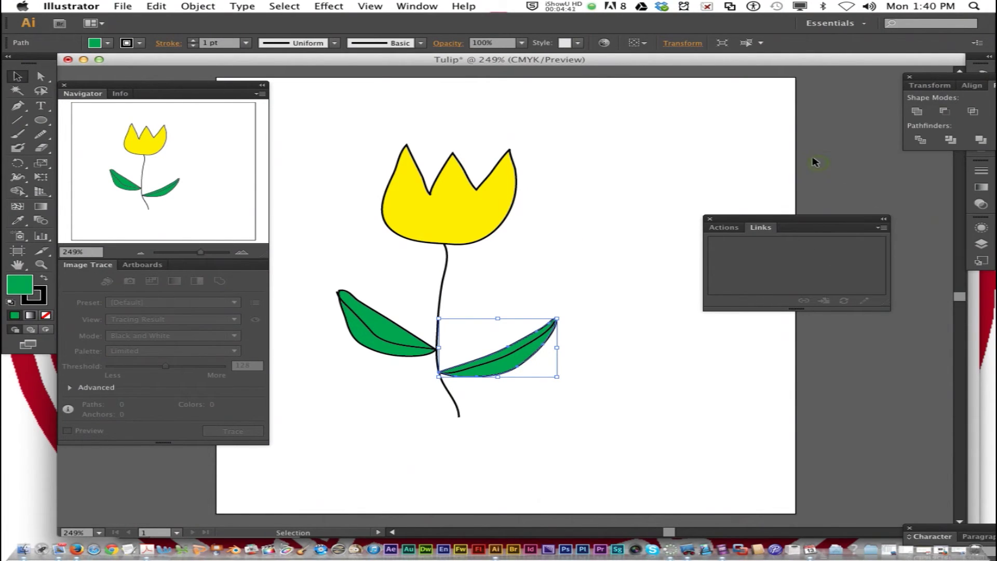
pyautogui.click(979, 188)
pyautogui.click(856, 178)
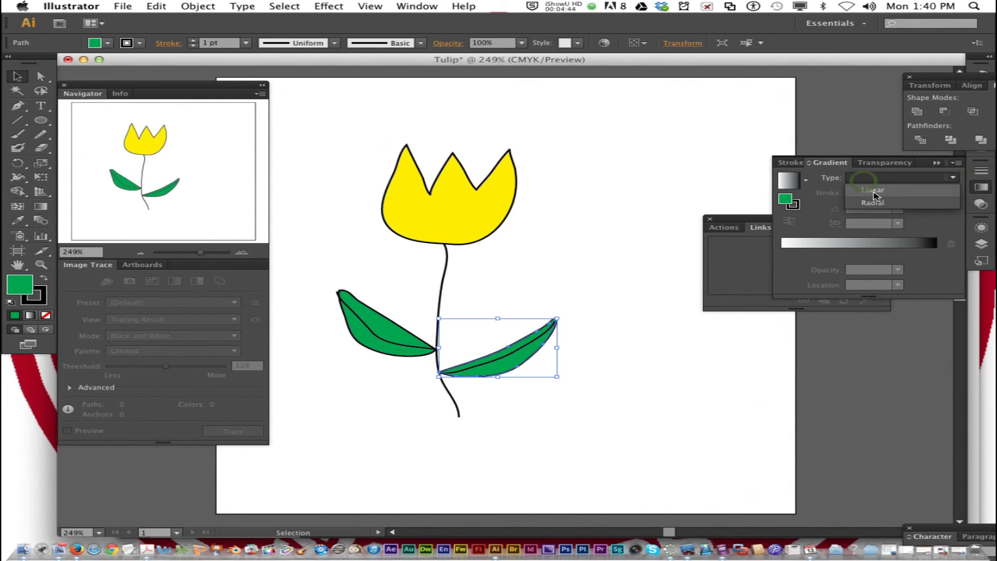
pyautogui.click(873, 192)
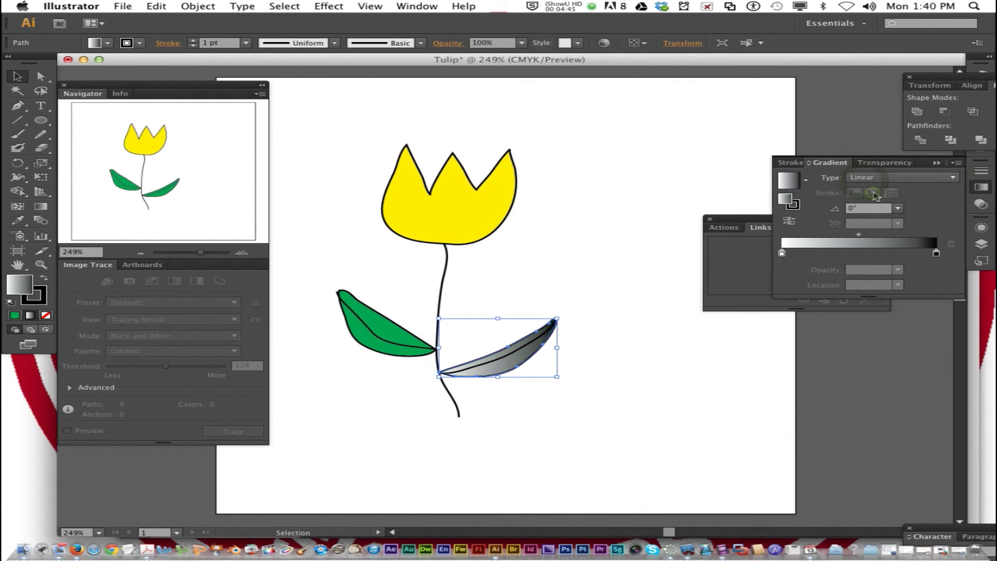
pyautogui.click(936, 254)
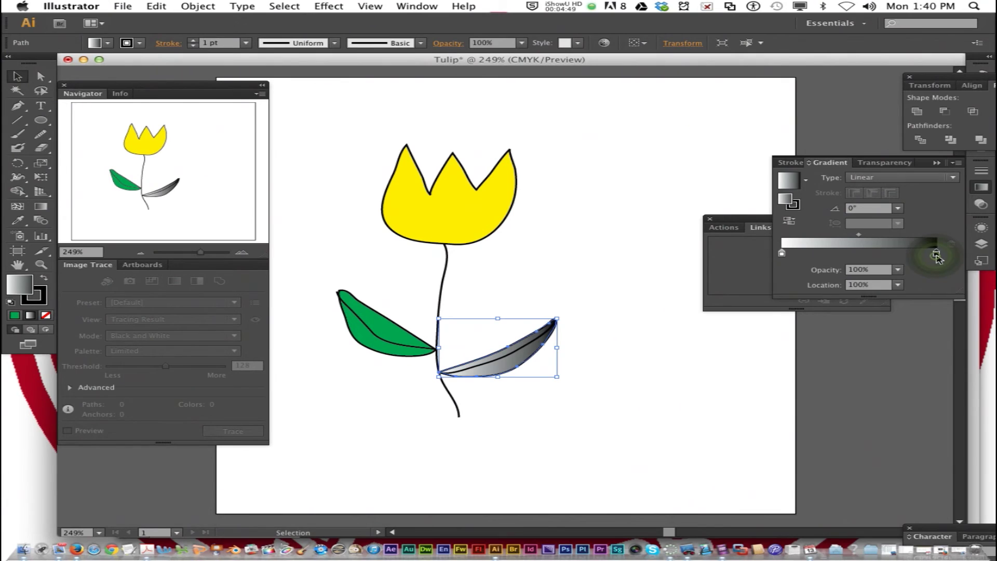
pyautogui.doubleClick(936, 256)
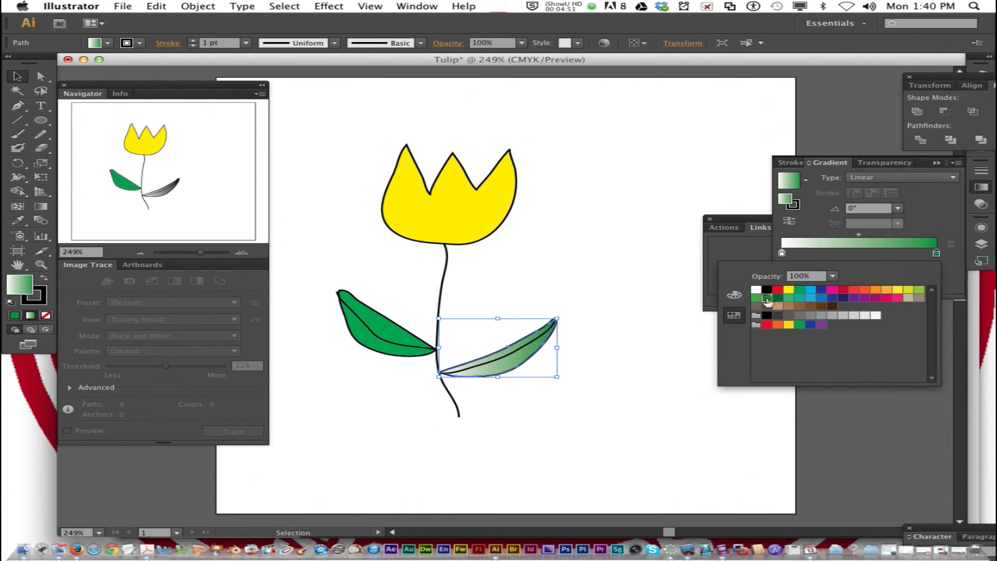
pyautogui.click(777, 299)
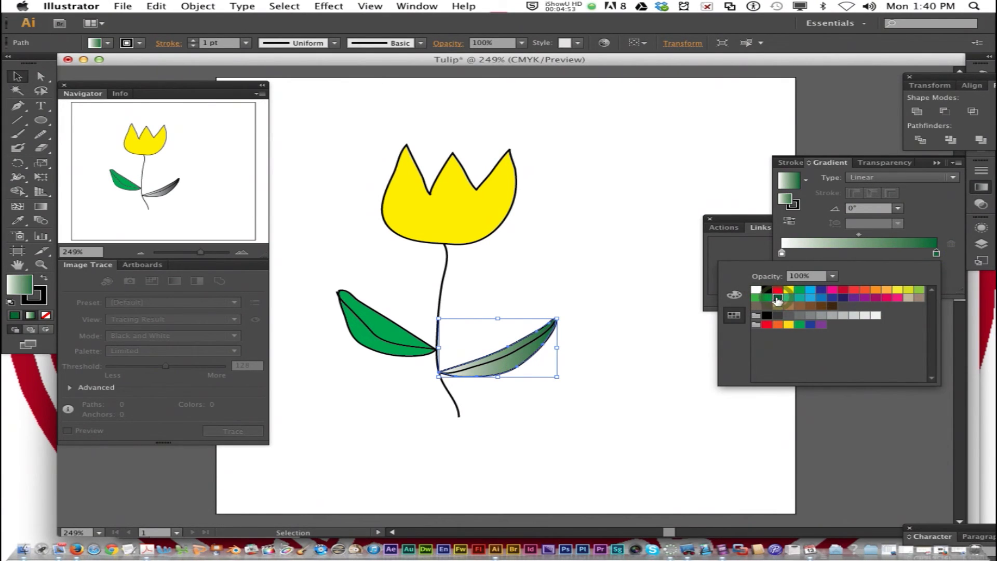
pyautogui.click(385, 318)
# Apply the same white-to-green gradient to the left leaf
pyautogui.click(386, 319)
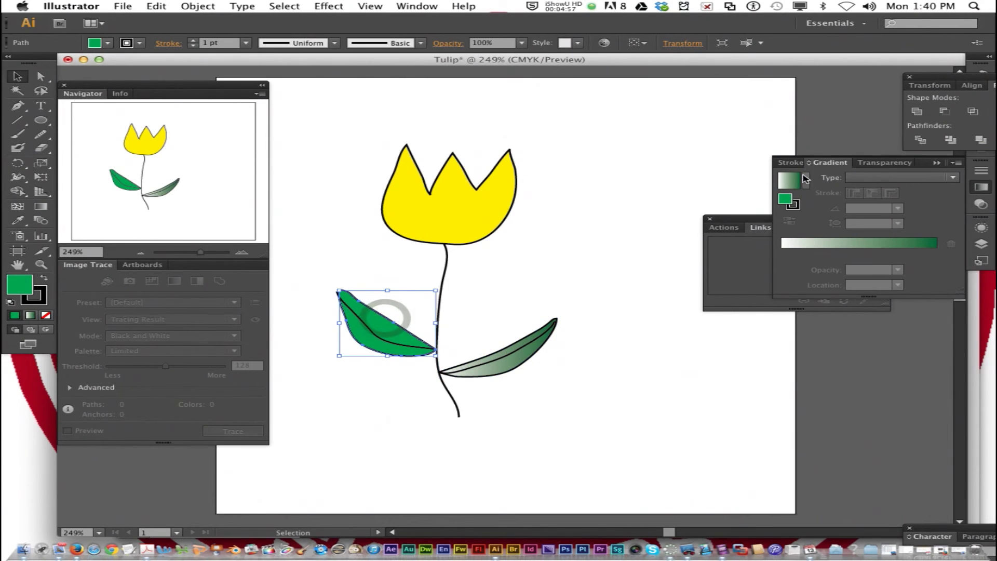
pyautogui.click(788, 180)
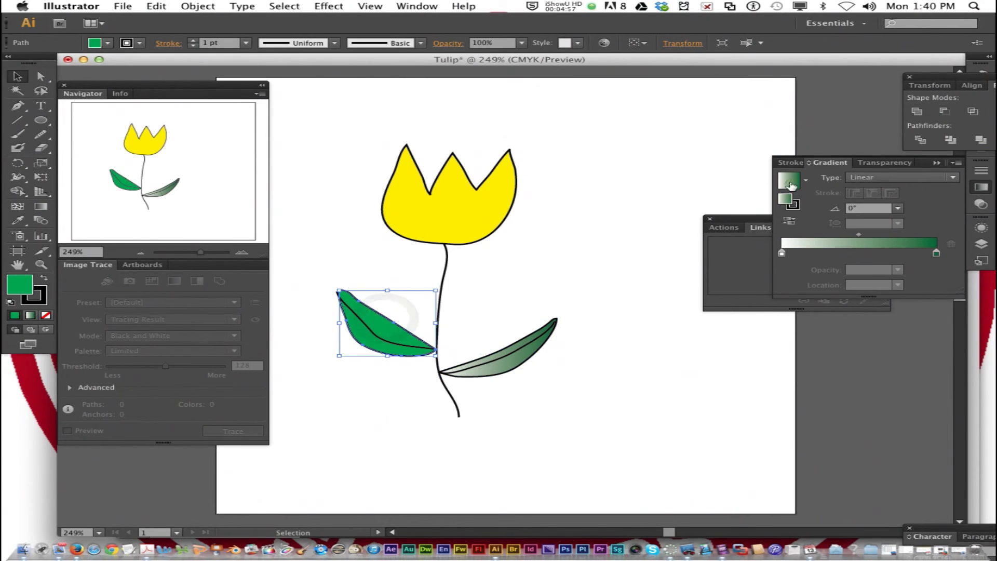
pyautogui.click(588, 296)
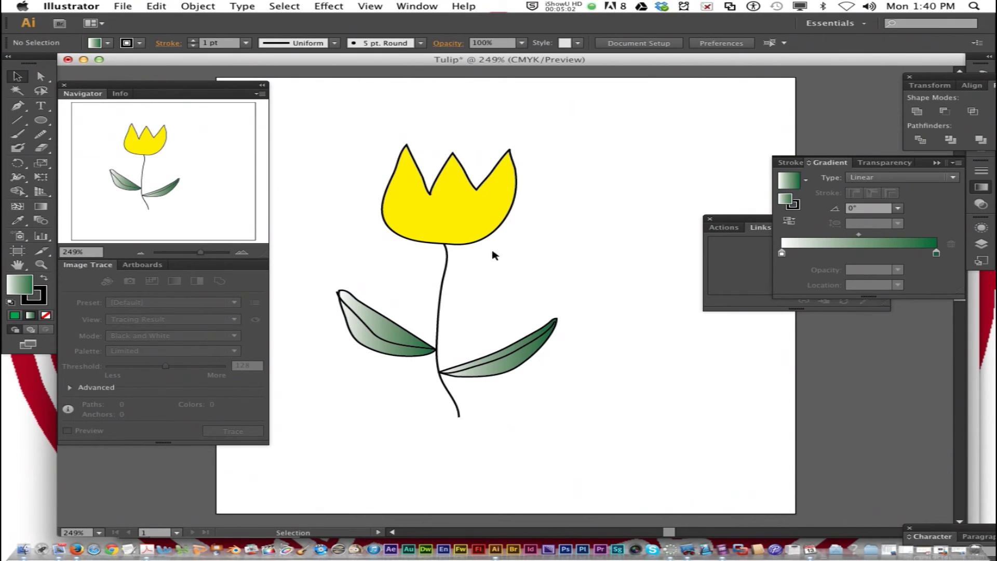
pyautogui.click(474, 241)
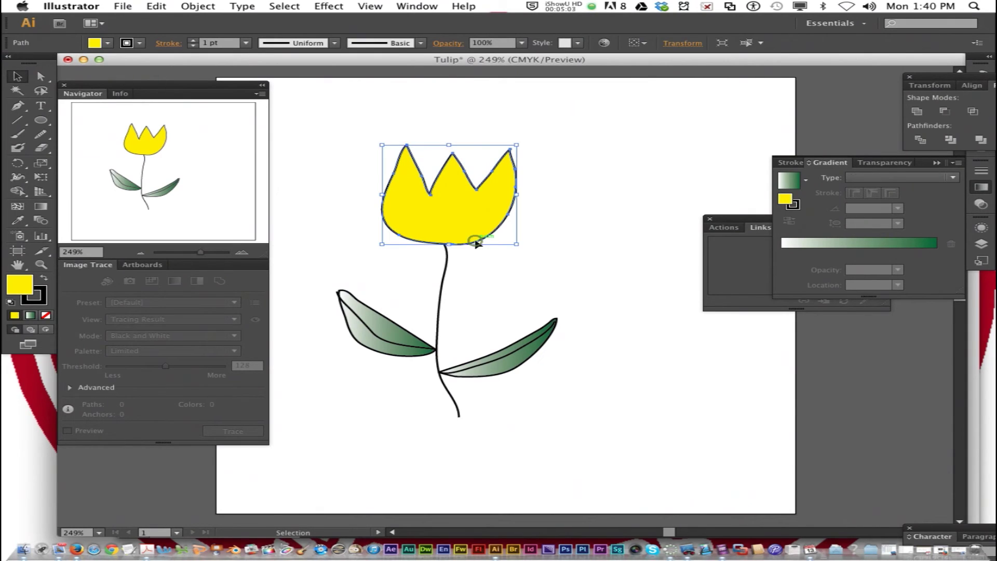
# Fill the tulip head with a linear gradient from a pink left stop to a yellow right stop
pyautogui.click(789, 182)
pyautogui.doubleClick(935, 252)
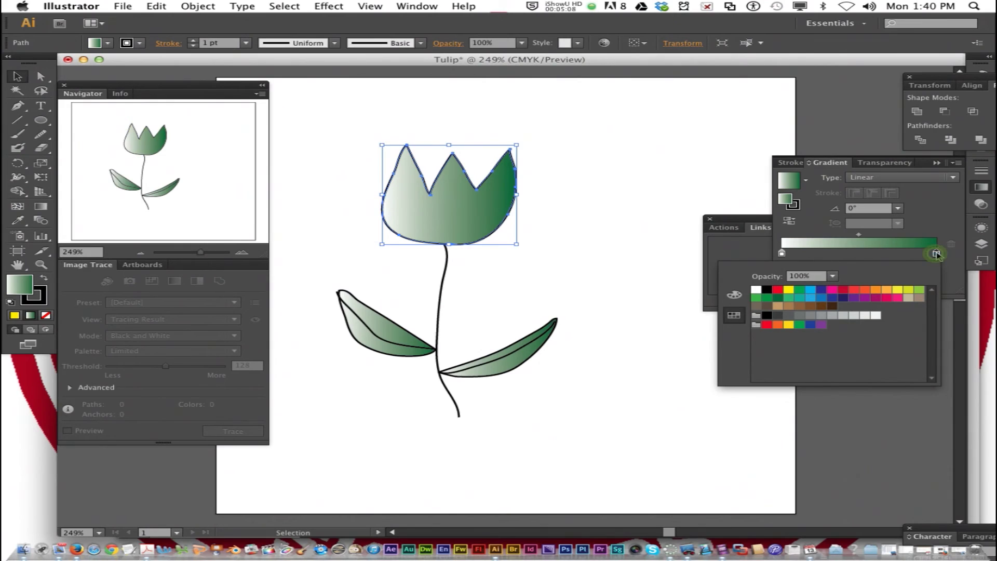
pyautogui.click(910, 290)
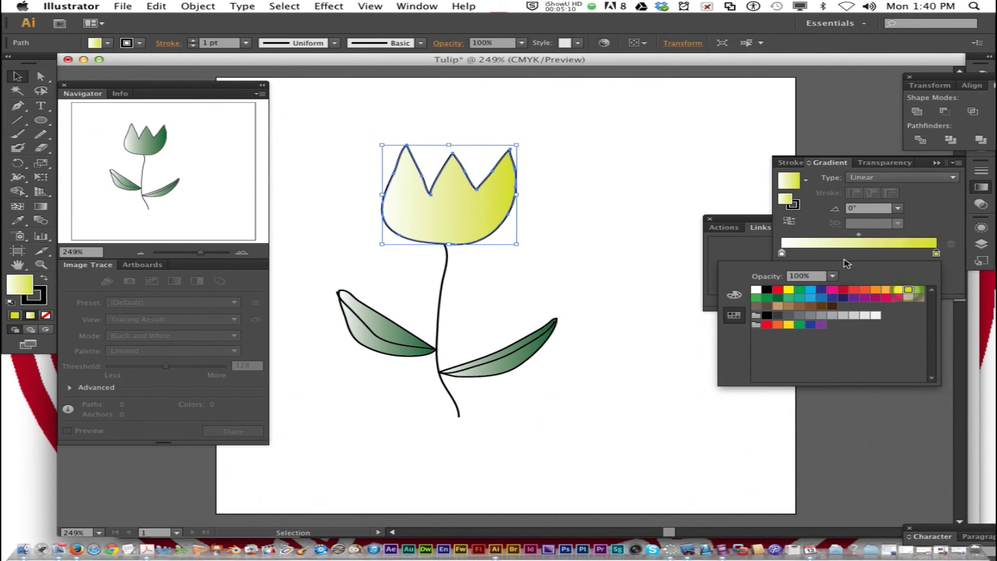
pyautogui.doubleClick(781, 253)
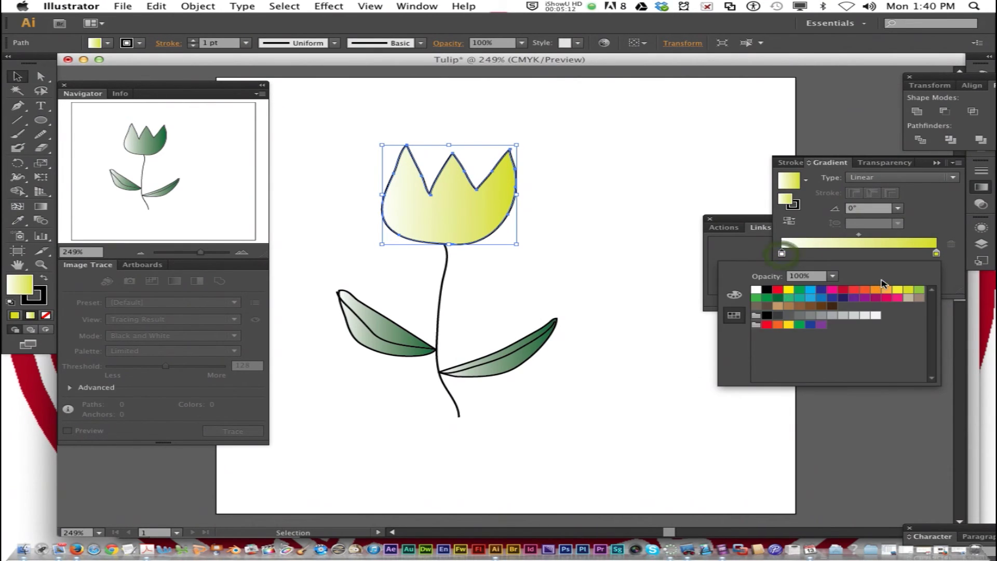
pyautogui.click(886, 297)
pyautogui.click(574, 287)
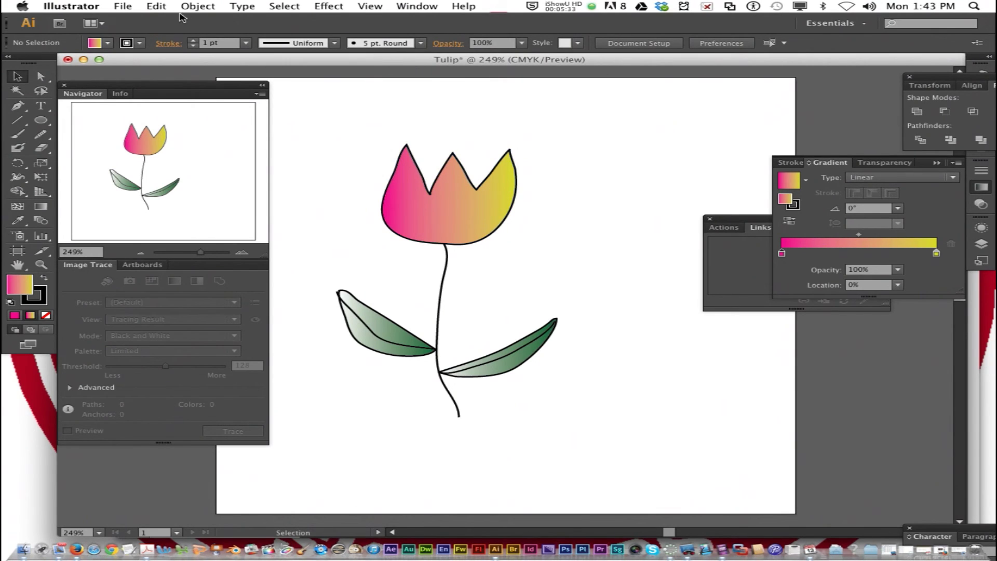
pyautogui.click(123, 6)
# Save the drawing as Tulip.ai in Adobe Illustrator (ai) format with default options
pyautogui.click(191, 107)
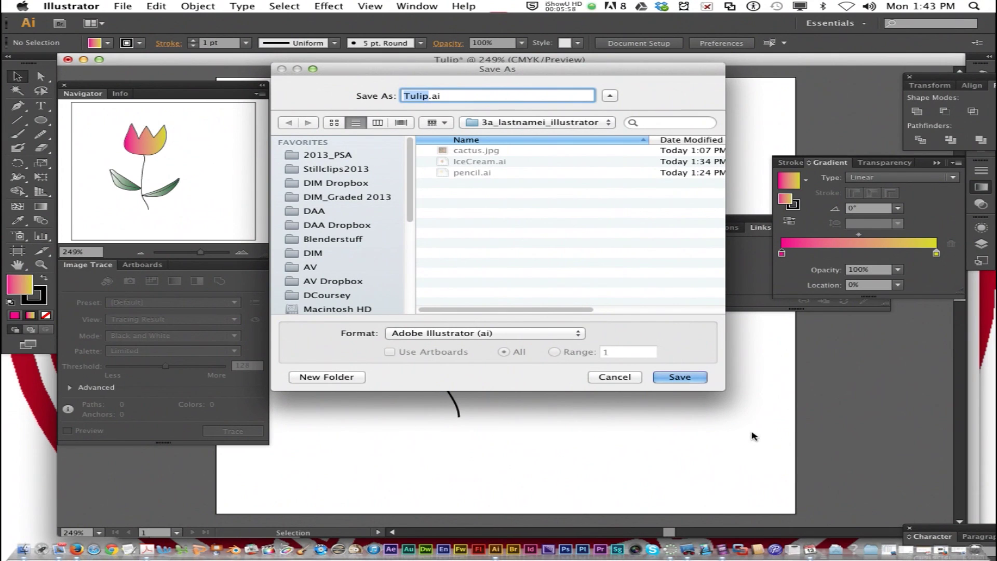
pyautogui.click(686, 378)
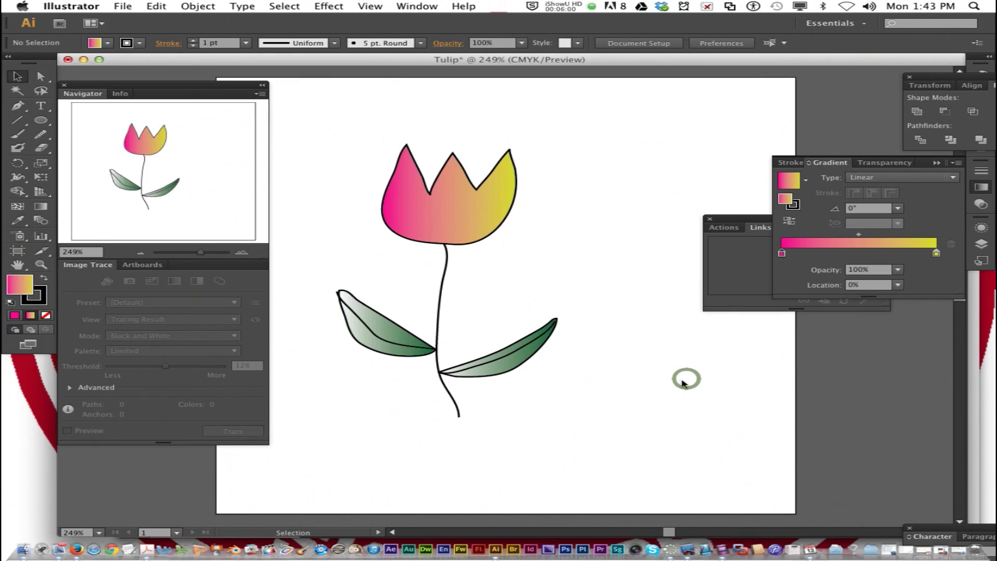
pyautogui.click(320, 433)
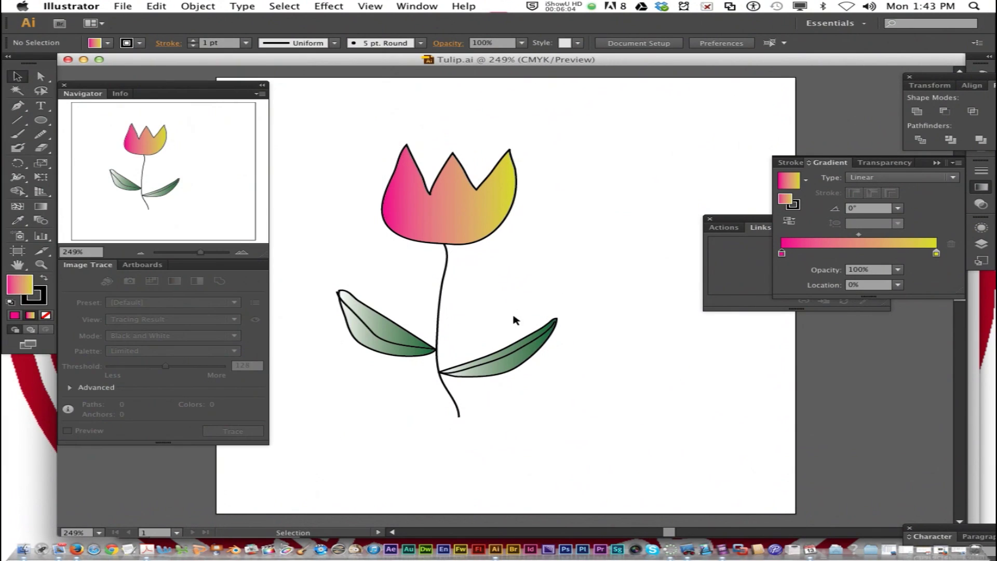